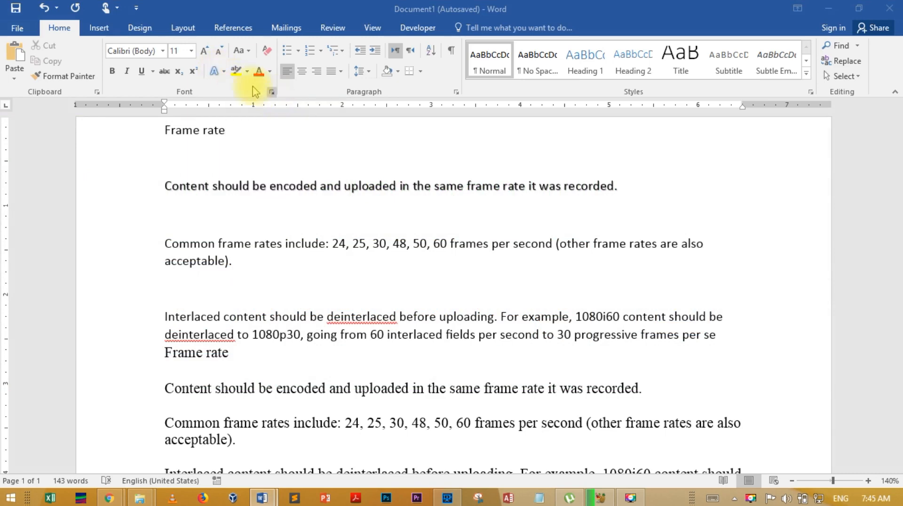
- Apply the orange preset text effect from the first row to the first "Common frame rates include" paragraph
left_click(224, 71)
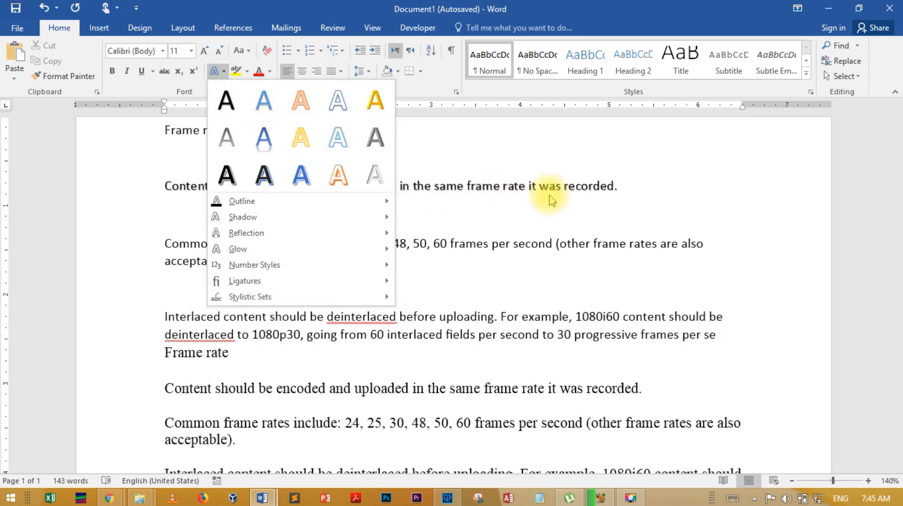
left_click(589, 208)
left_click(245, 266)
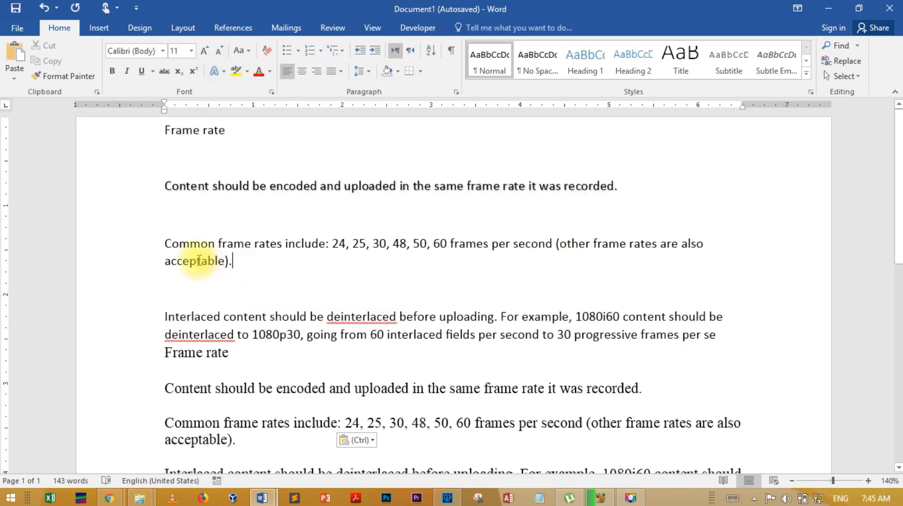
left_click_drag(199, 260, 170, 238)
left_click(223, 72)
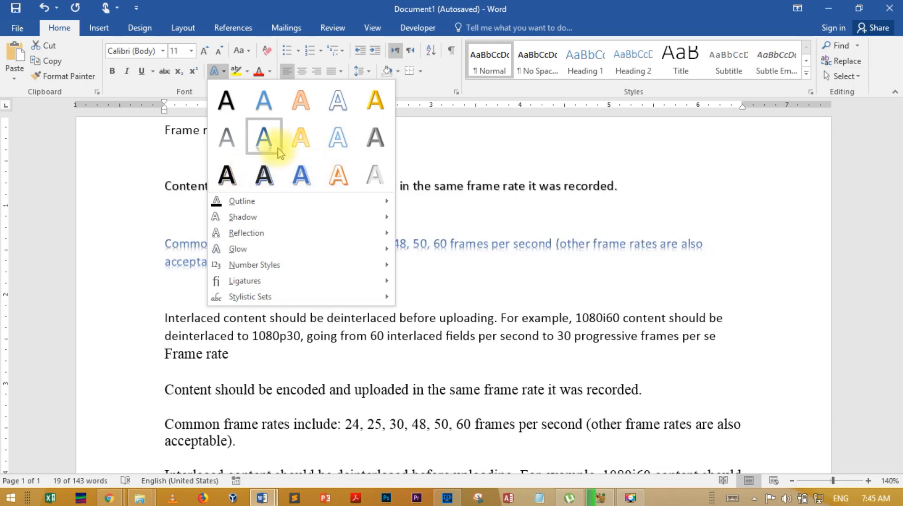
left_click(300, 99)
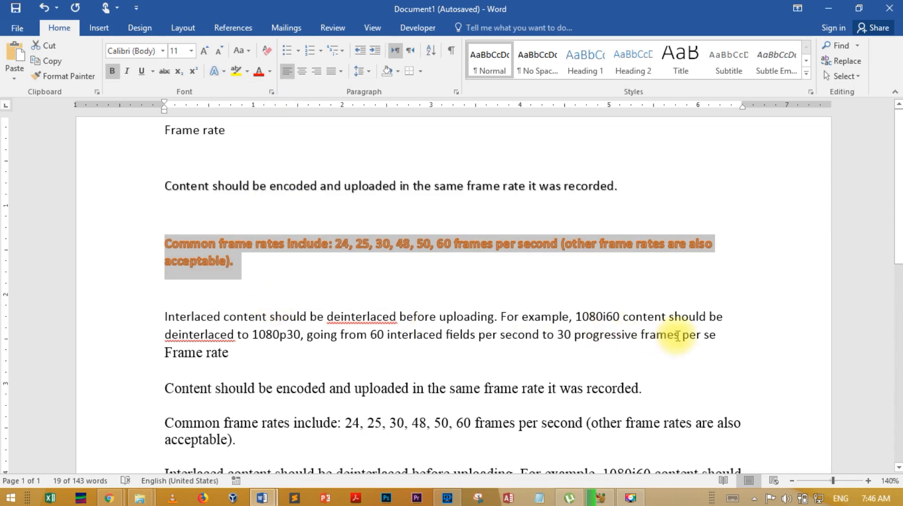
- Colour the second "Content should be encoded and uploaded" sentence, in Times New Roman, with a light green theme colour
left_click_drag(646, 388, 144, 408)
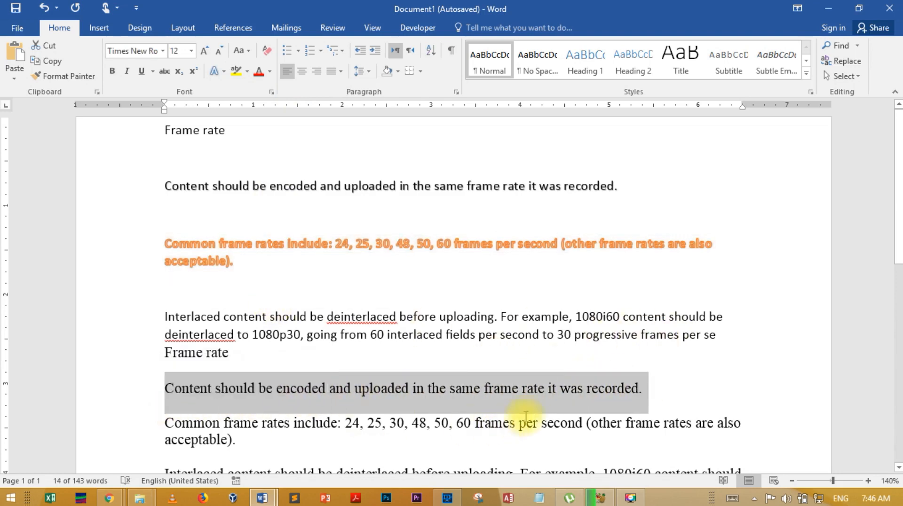
left_click(216, 71)
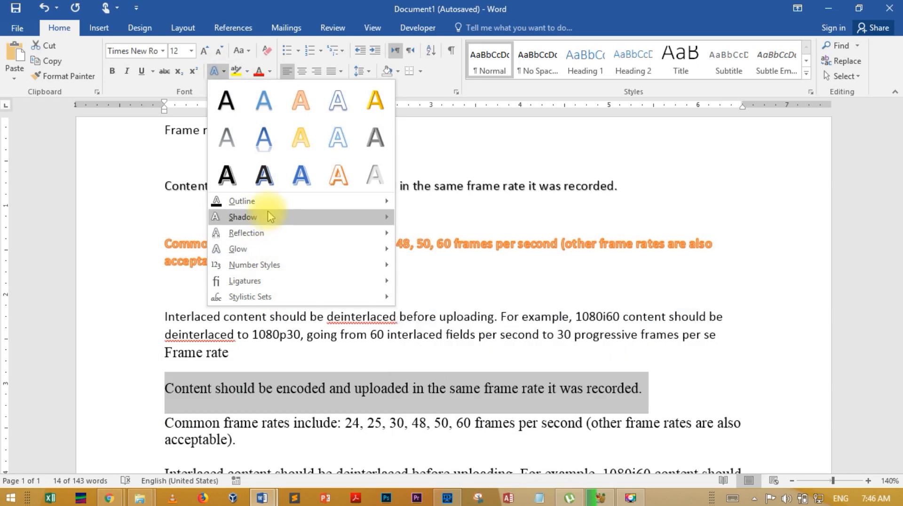
mouse_move(272, 207)
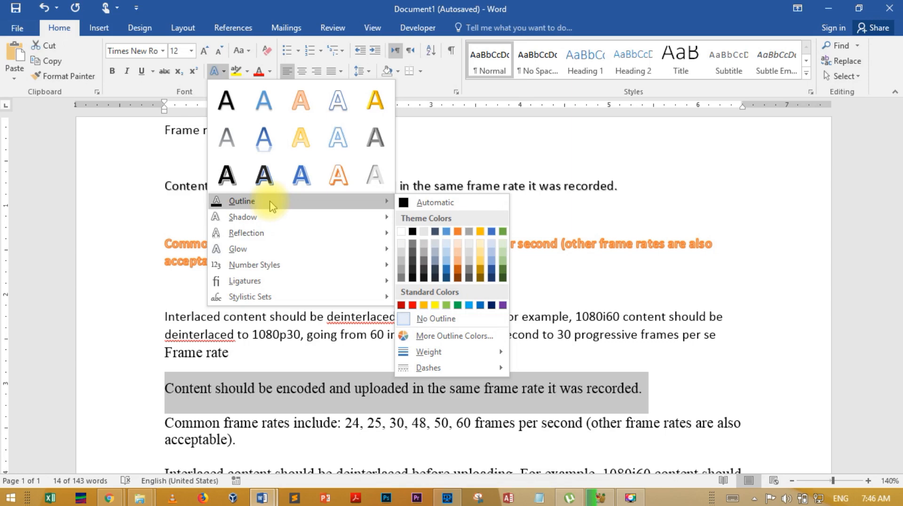
left_click(262, 72)
left_click(271, 73)
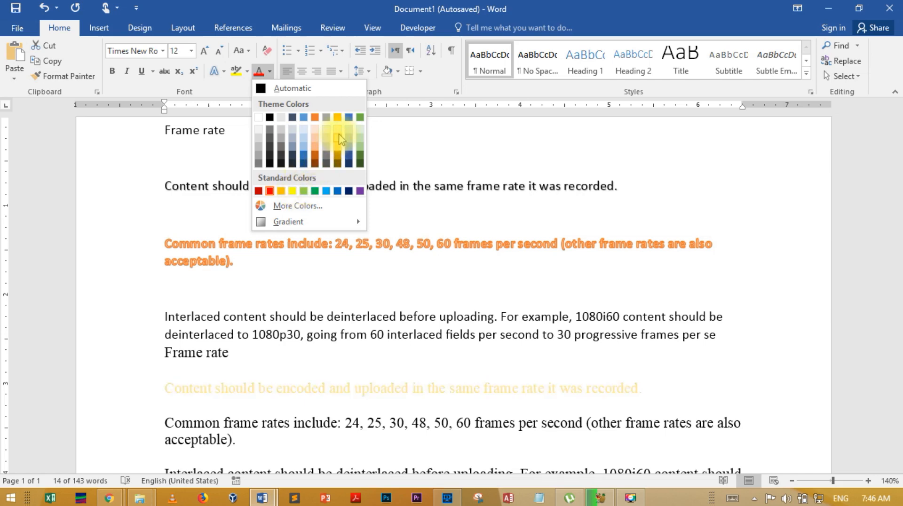
left_click(360, 152)
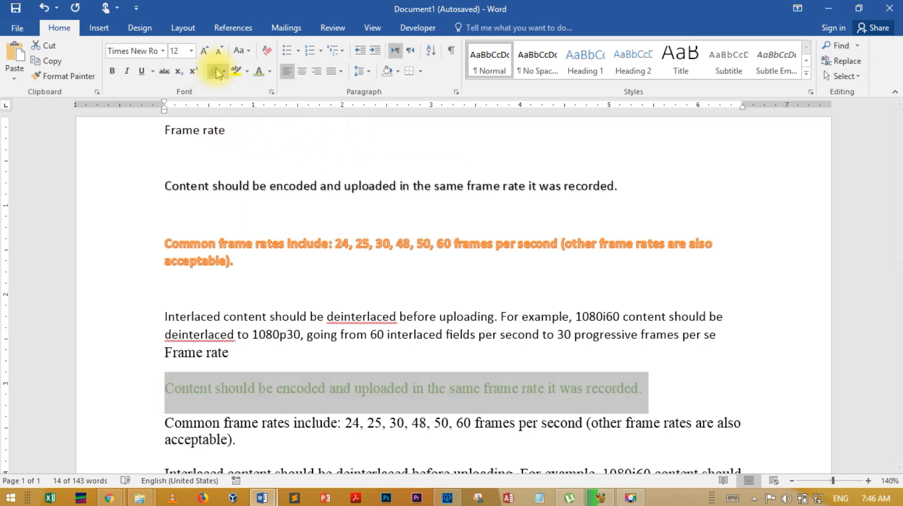
- Enlarge the font of the light green sentence to 36 pt
left_click(205, 52)
left_click(205, 51)
left_click(206, 52)
left_click(206, 52)
left_click(206, 52)
left_click(206, 52)
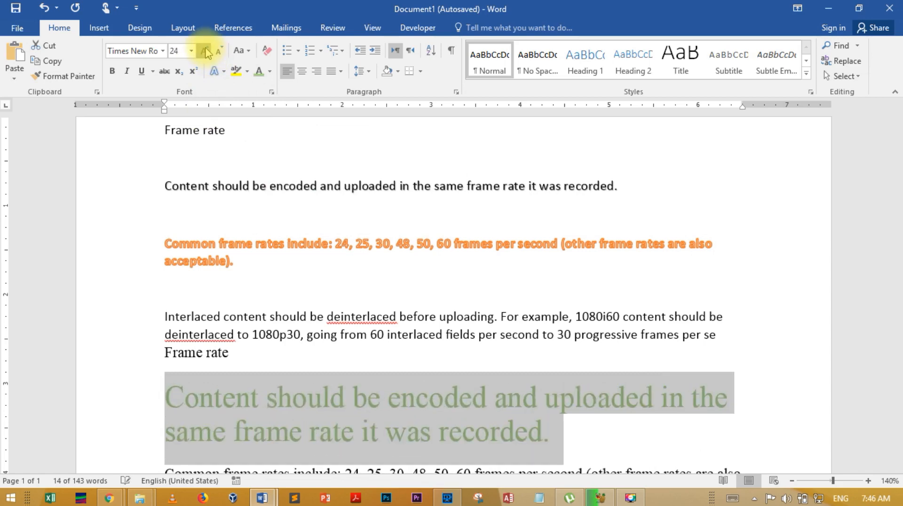
left_click(205, 52)
left_click(206, 52)
left_click(205, 52)
- Add a black text outline to the enlarged green sentence
scroll(257, 157, "down", 3)
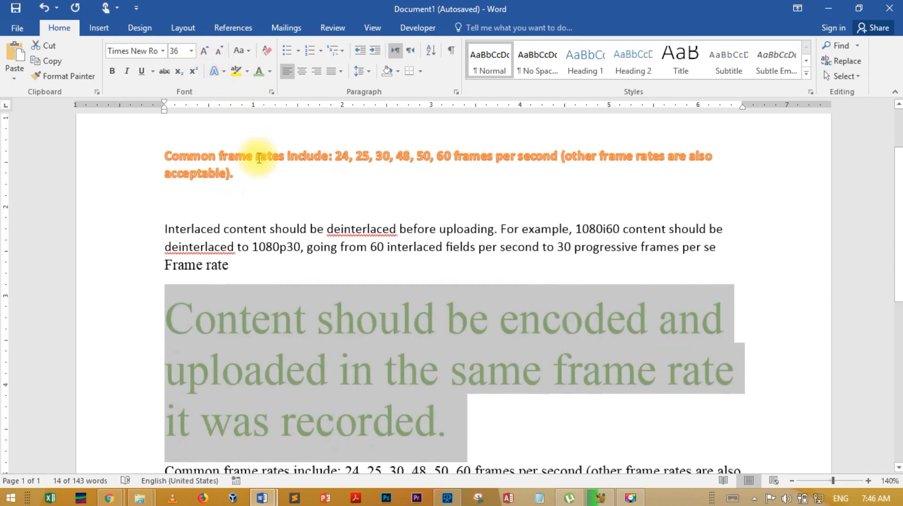
scroll(258, 159, "down", 1)
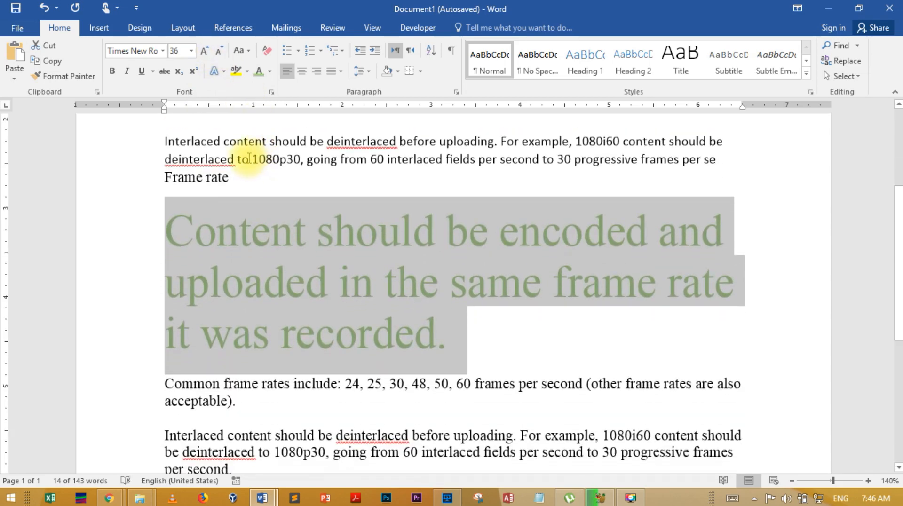
left_click(224, 71)
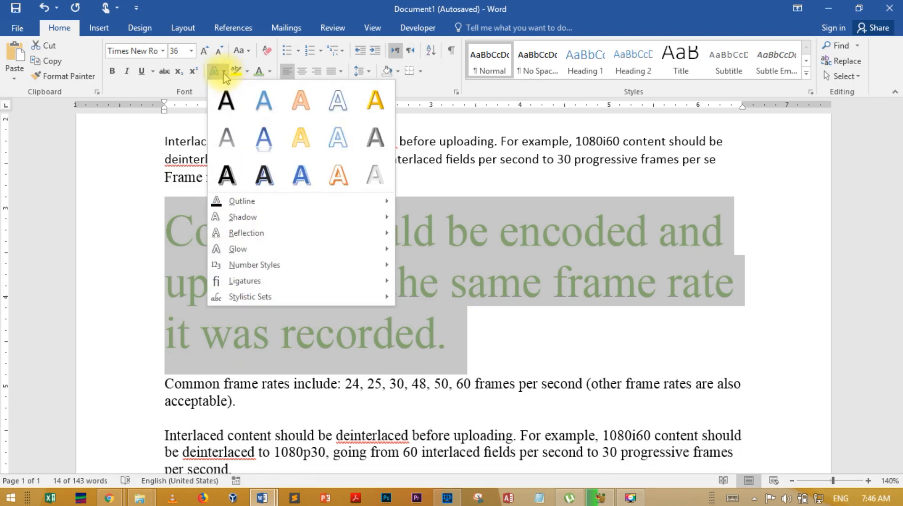
mouse_move(305, 211)
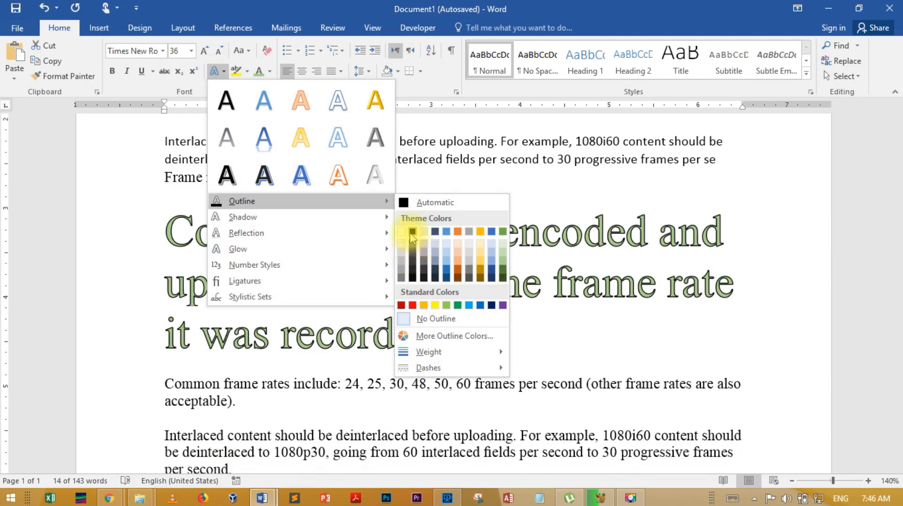
left_click(412, 233)
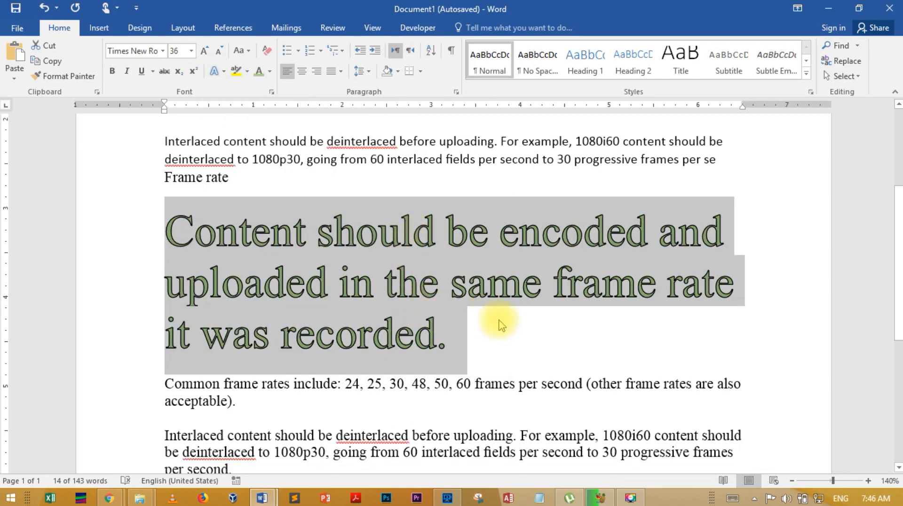
left_click(500, 321)
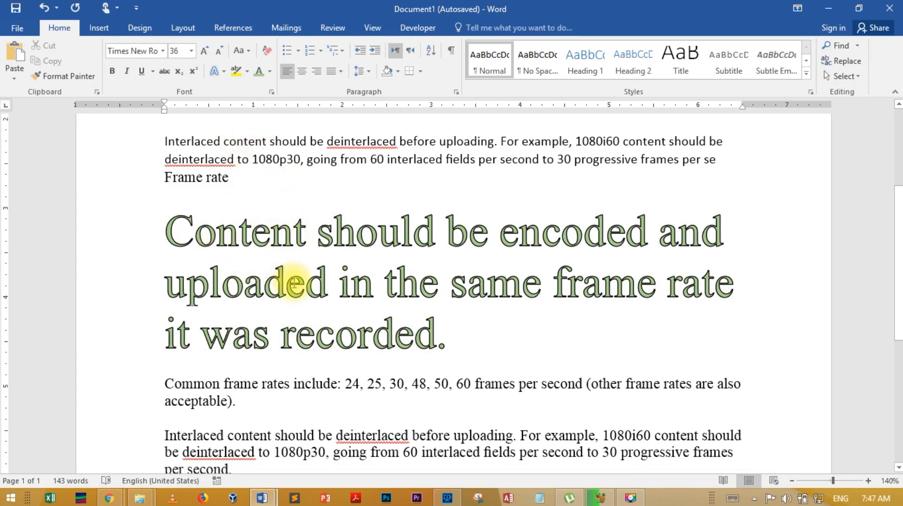
- Try to set a 1½ pt outline weight with only the text cursor placed in the green sentence
left_click(223, 73)
mouse_move(338, 202)
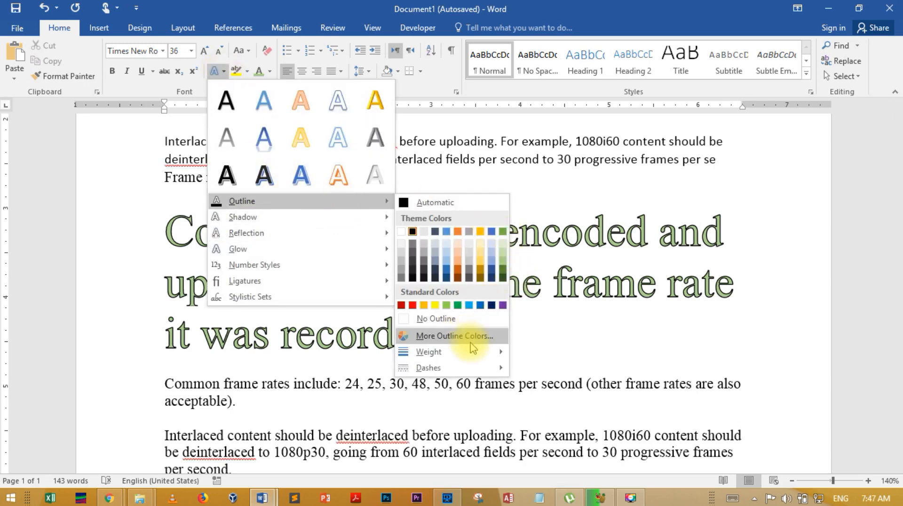
mouse_move(470, 348)
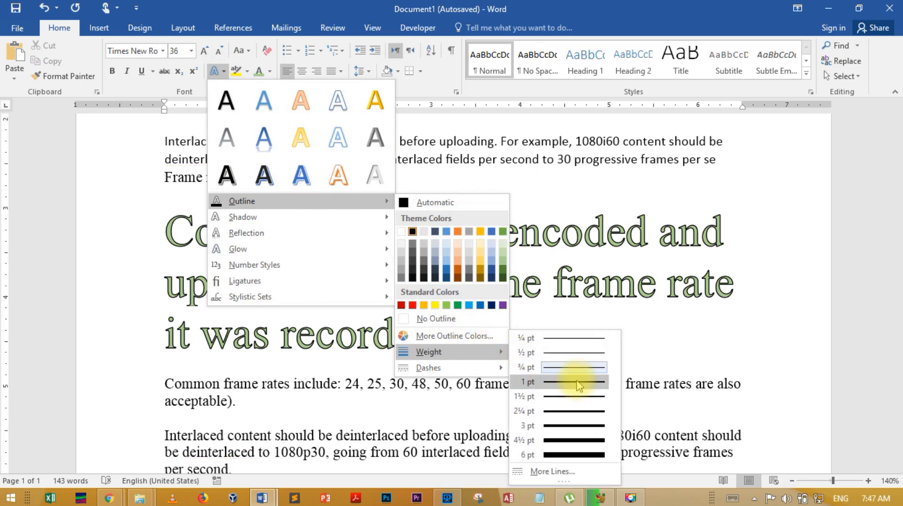
left_click(576, 399)
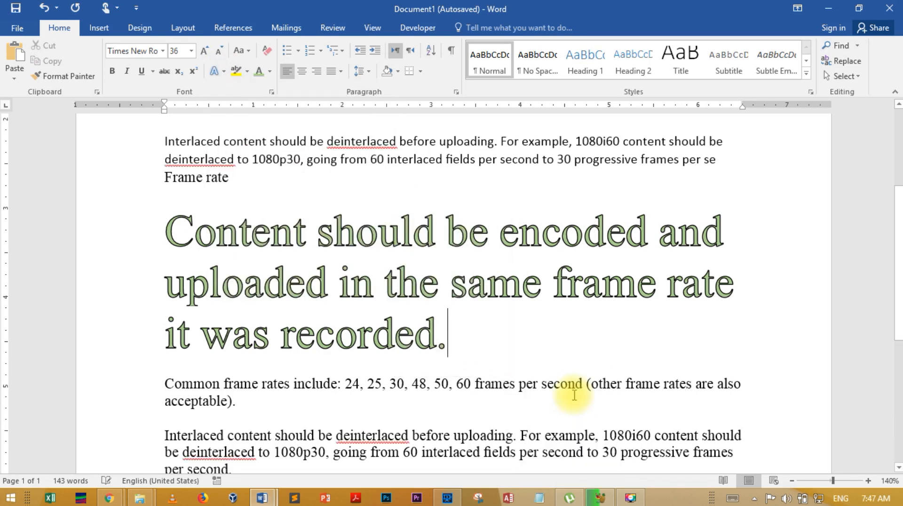
left_click_drag(383, 328, 205, 235)
left_click(205, 239)
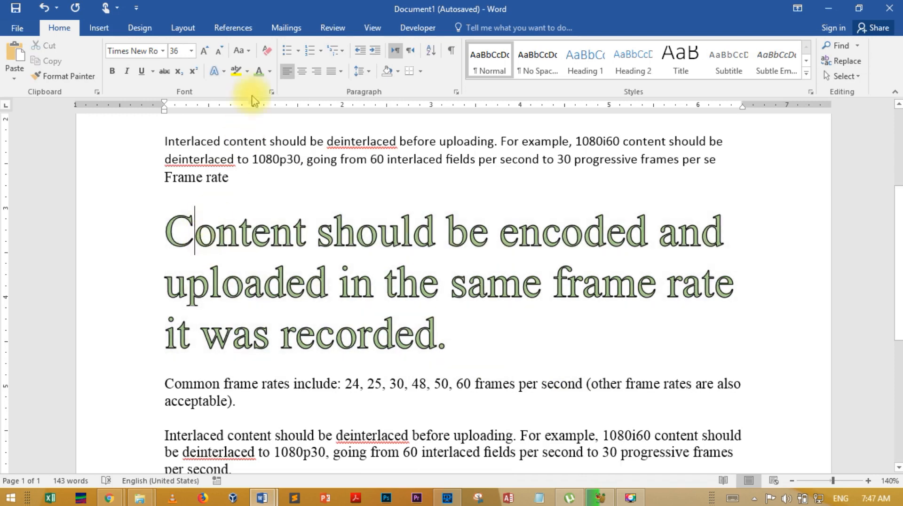
- Select the whole green sentence and set its outline weight to 1½ pt
left_click_drag(440, 340, 188, 228)
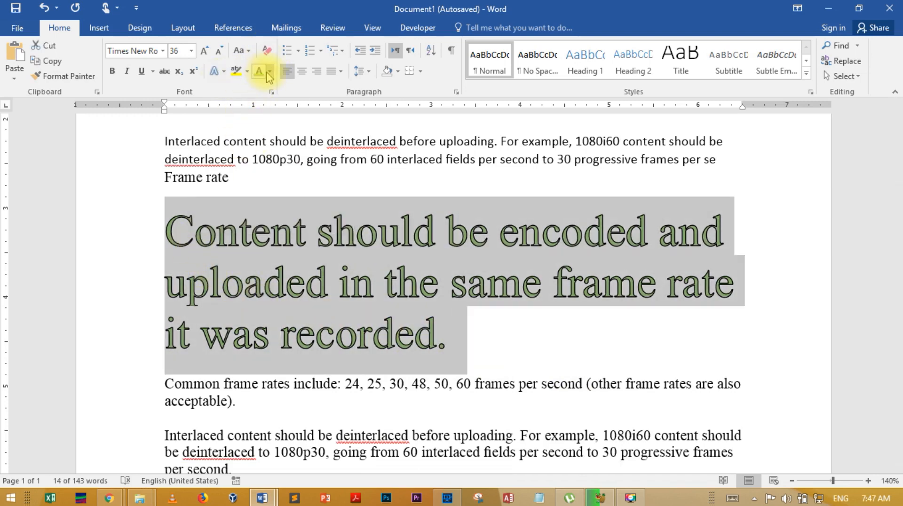
left_click(217, 71)
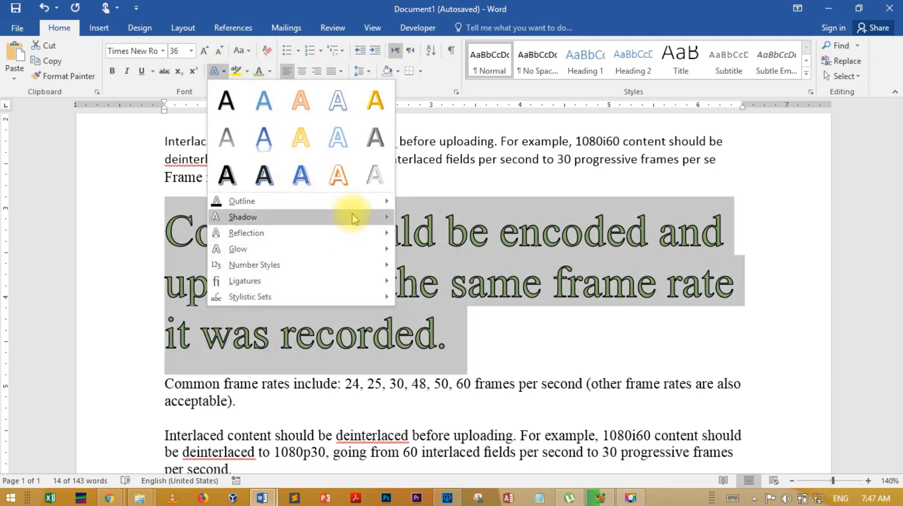
mouse_move(452, 353)
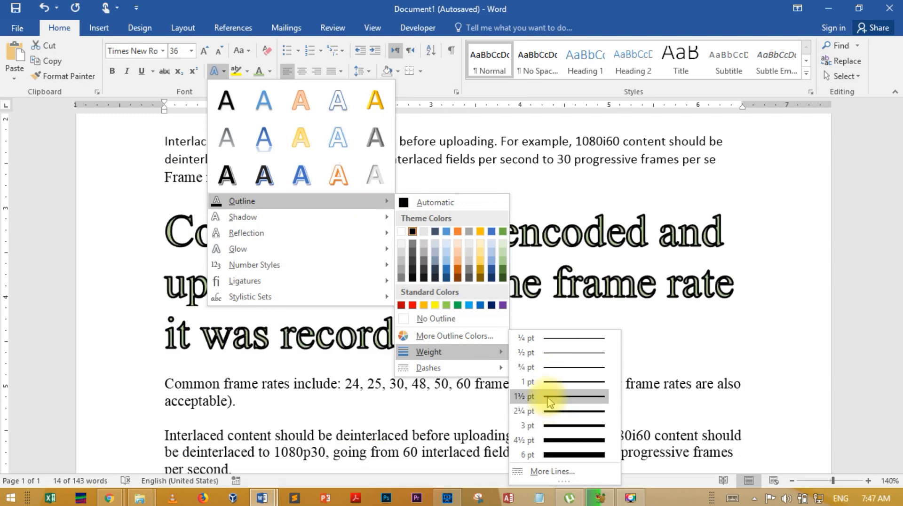
left_click(549, 397)
left_click(504, 332)
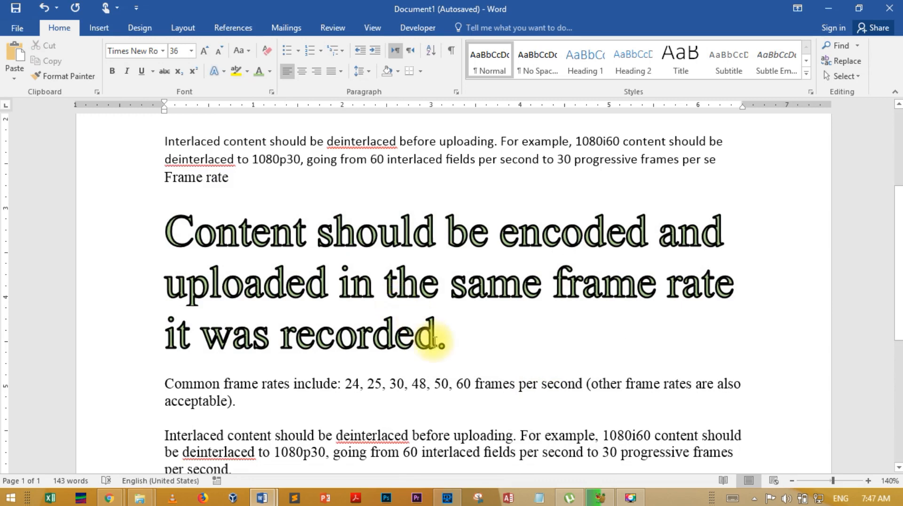
- Change the outline of the green sentence to the Dash line style
left_click_drag(460, 347, 184, 249)
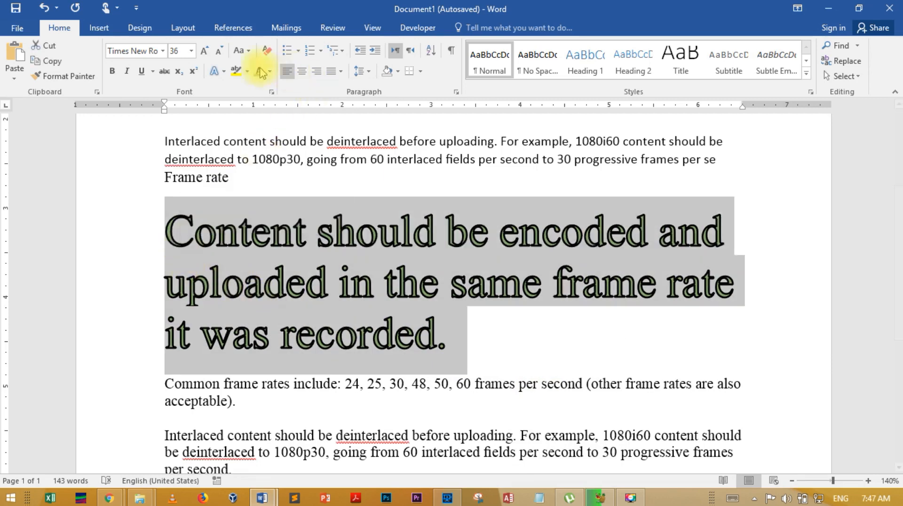
left_click(224, 76)
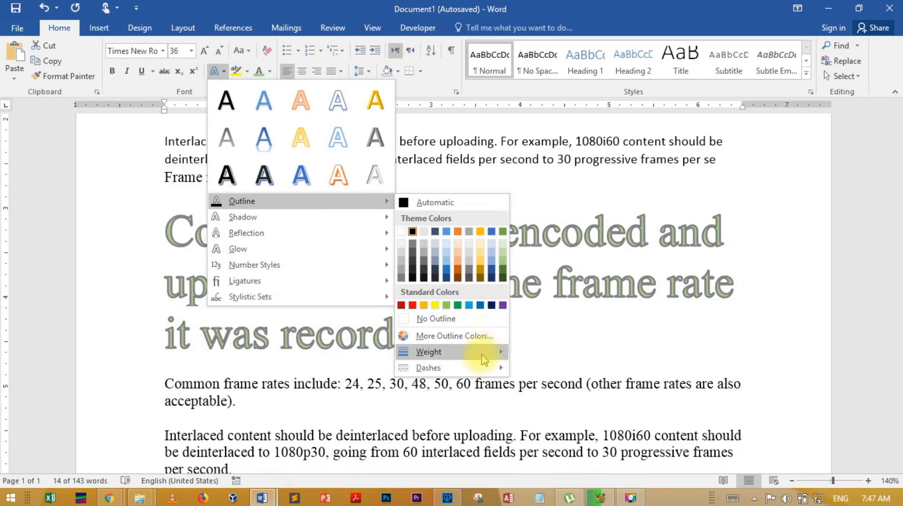
mouse_move(481, 368)
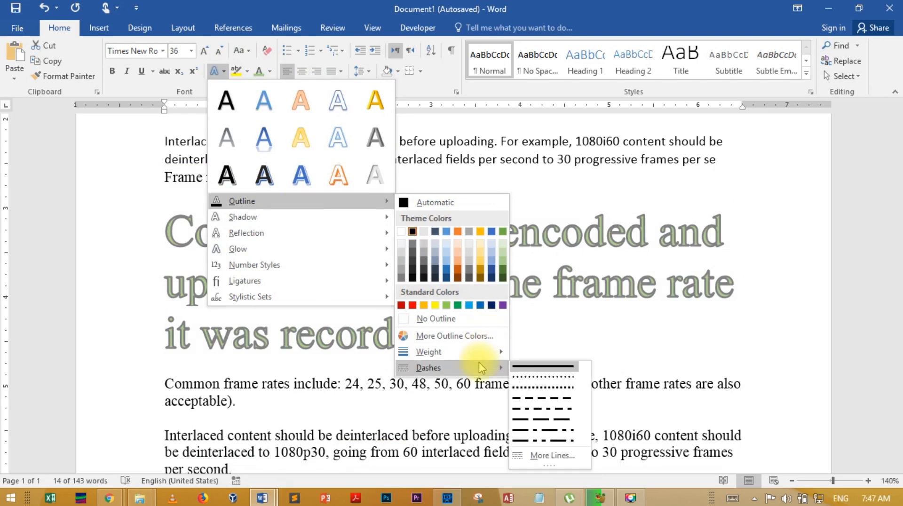
left_click(553, 404)
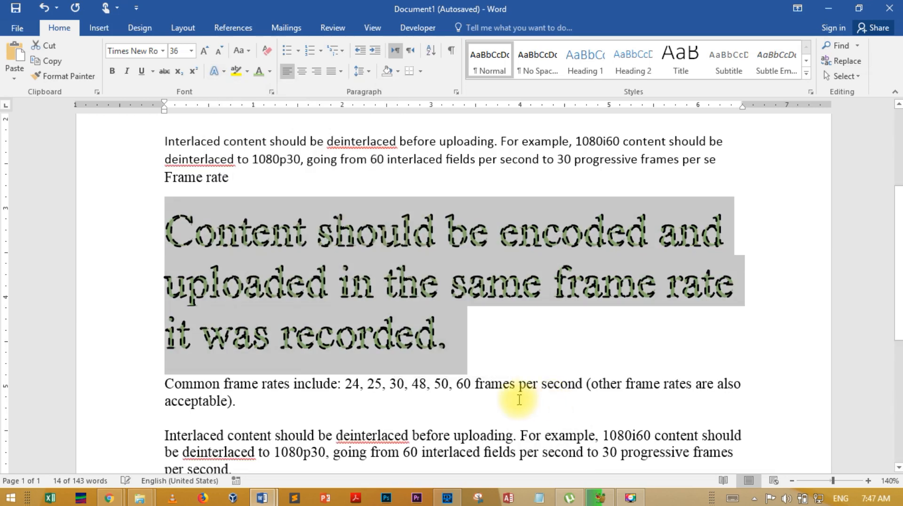
left_click(457, 345)
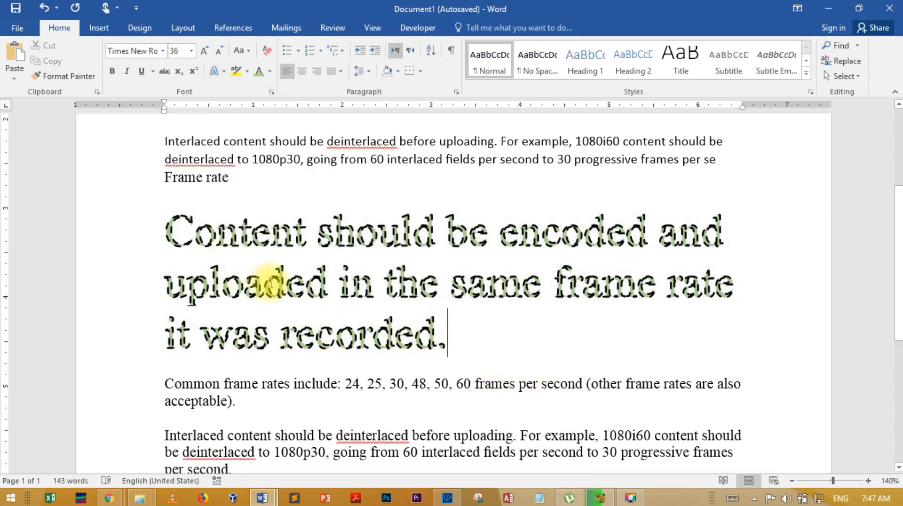
- Remove the dashed outline from the entire large green sentence
key("shift+Left")
key("shift+Left")
left_click_drag(350, 307, 171, 232)
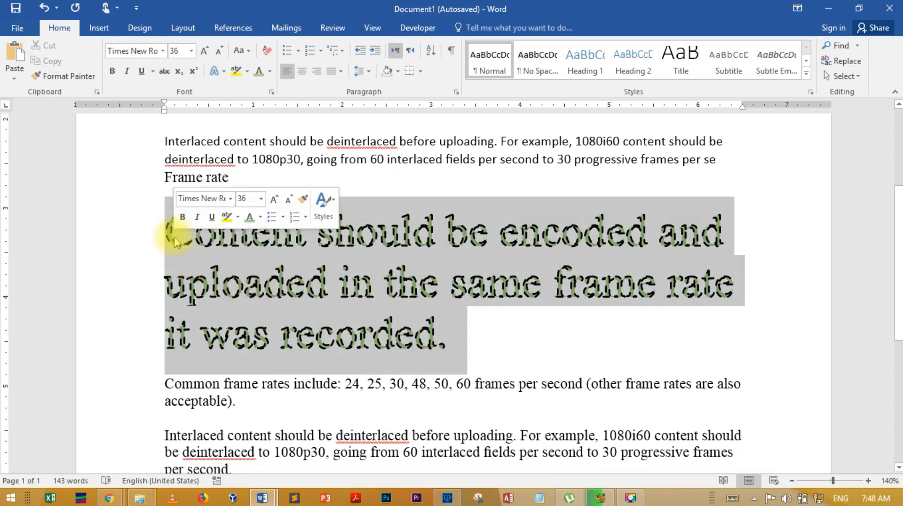
left_click(271, 72)
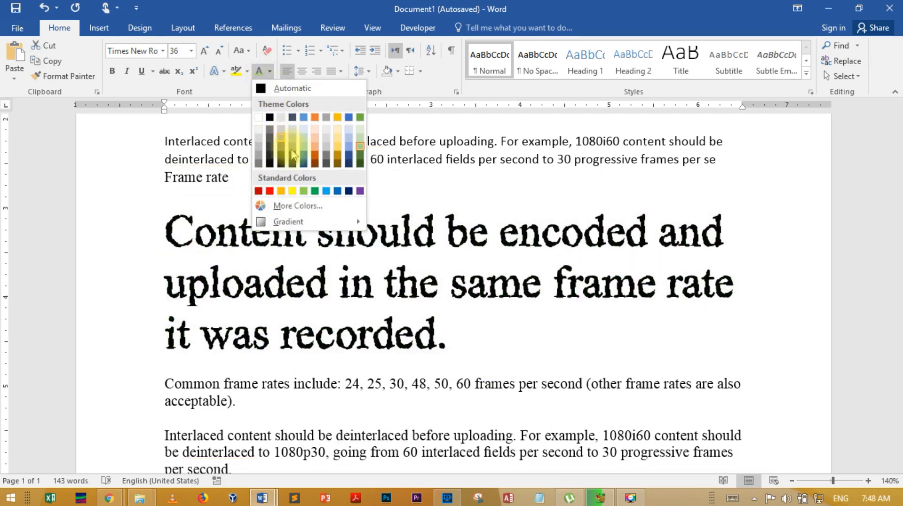
left_click(224, 71)
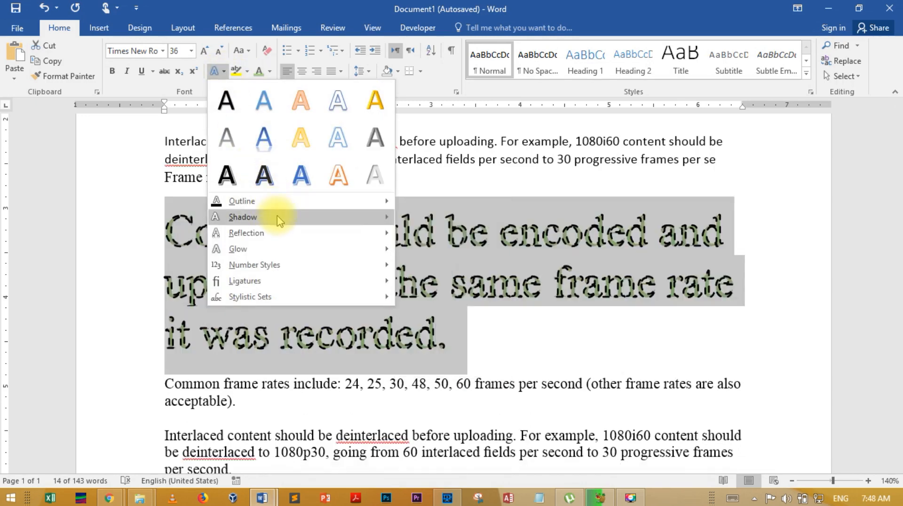
mouse_move(279, 221)
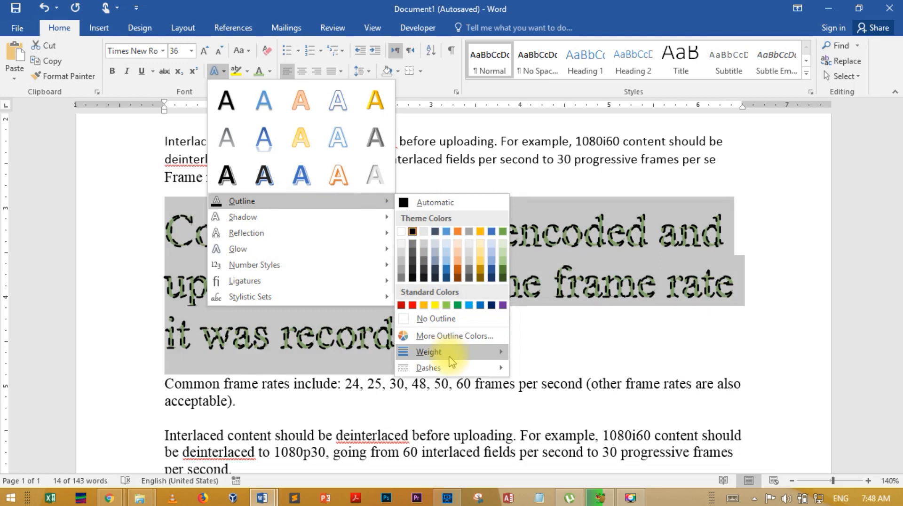
left_click(453, 319)
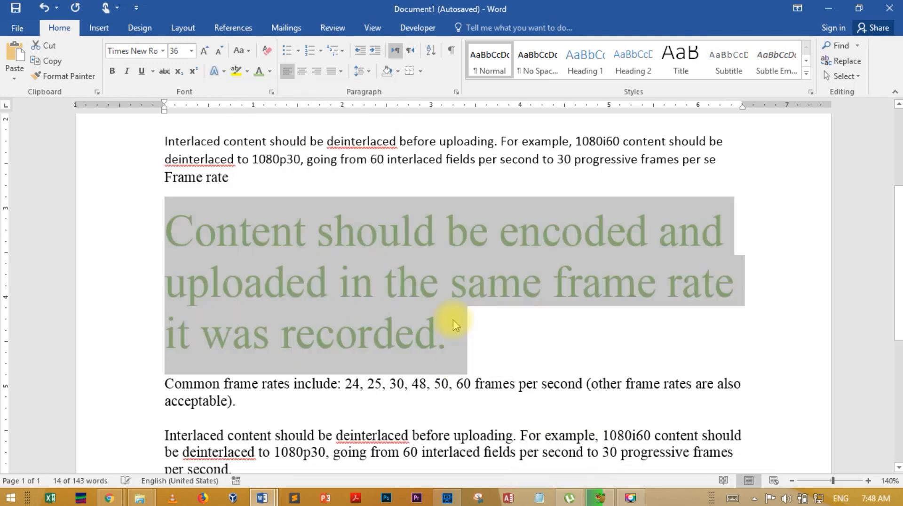
- Recolour the selected large sentence with a darker blue theme colour and apply the third shadow in the last row of the Outer presets
left_click(270, 71)
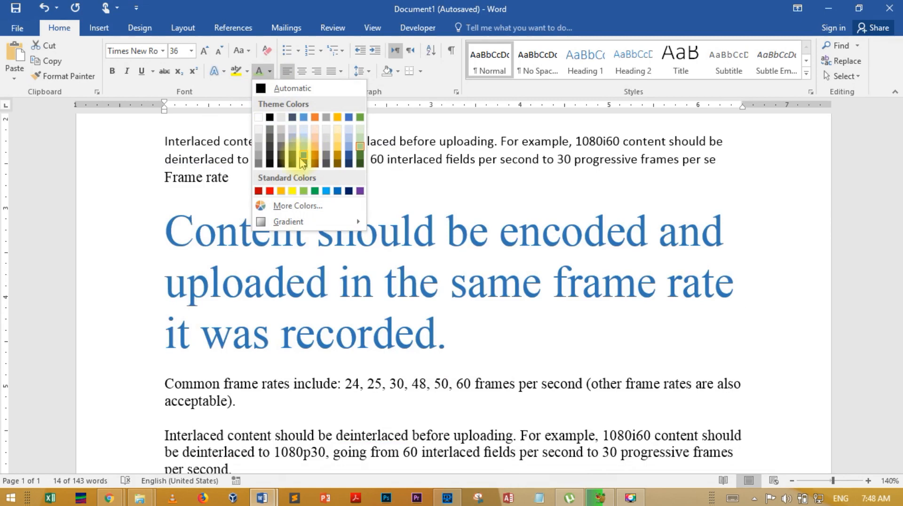
left_click(302, 158)
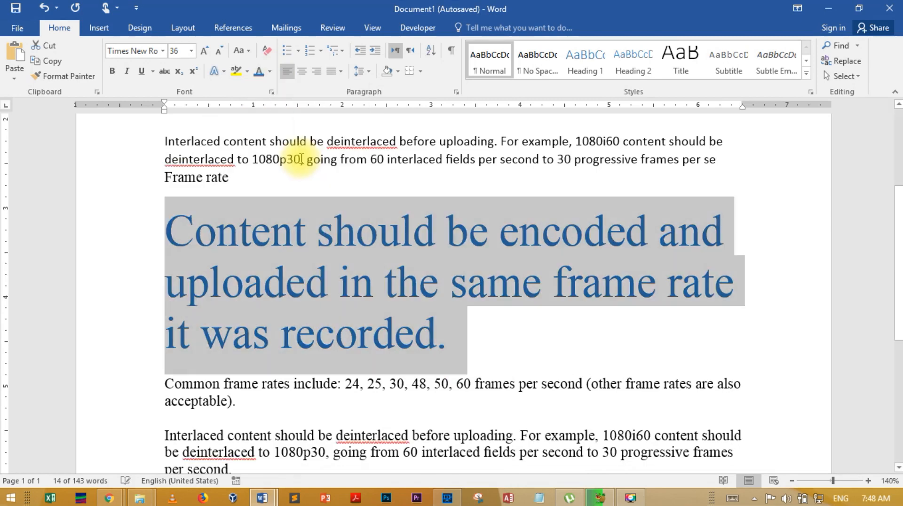
left_click(224, 71)
mouse_move(293, 216)
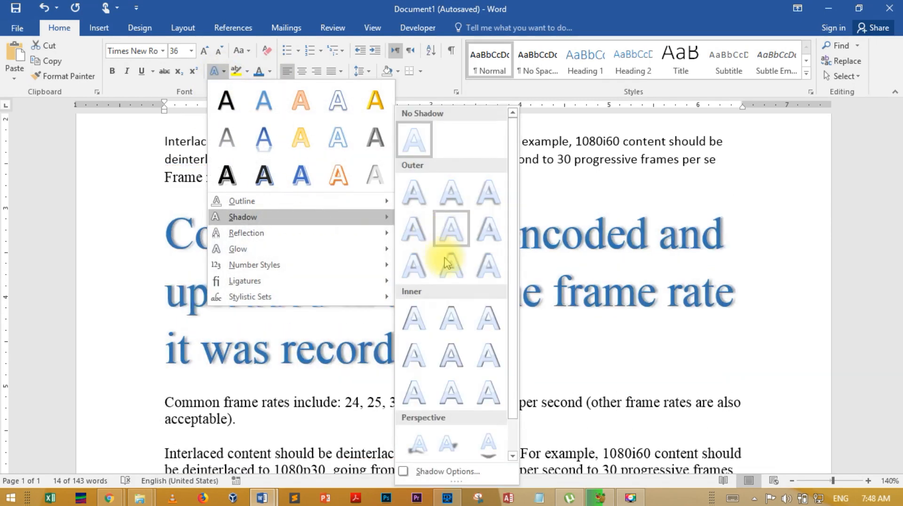
left_click(488, 267)
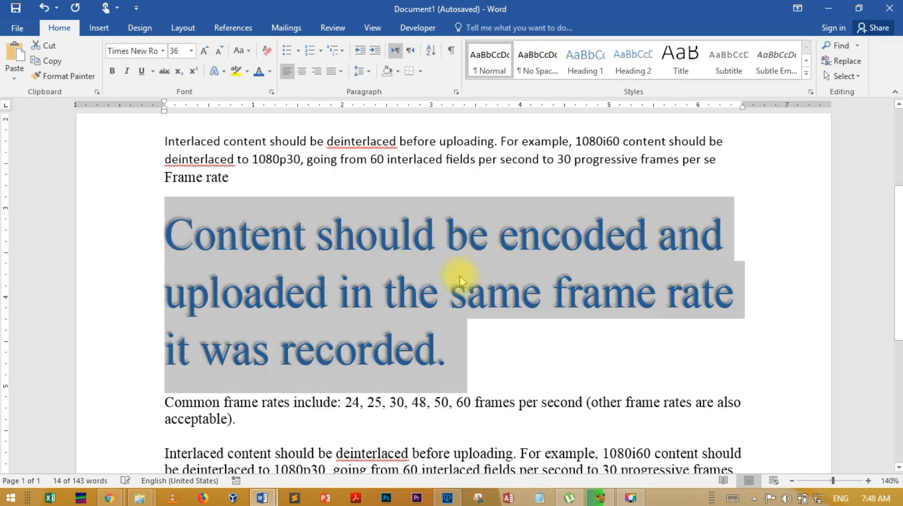
left_click(522, 335)
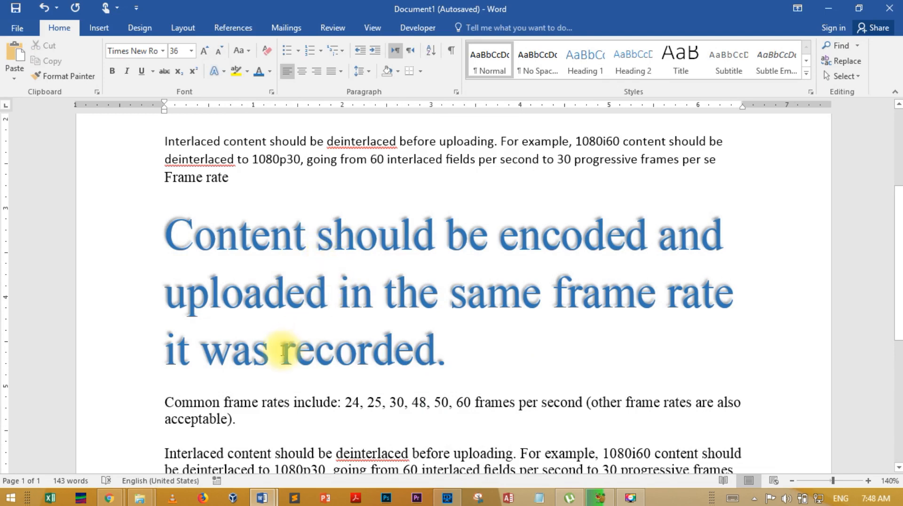
- Reselect the large blue sentence and apply the third reflection variation in the second row
left_click_drag(450, 355, 242, 294)
left_click(210, 291)
left_click_drag(187, 243, 443, 346)
left_click(162, 231)
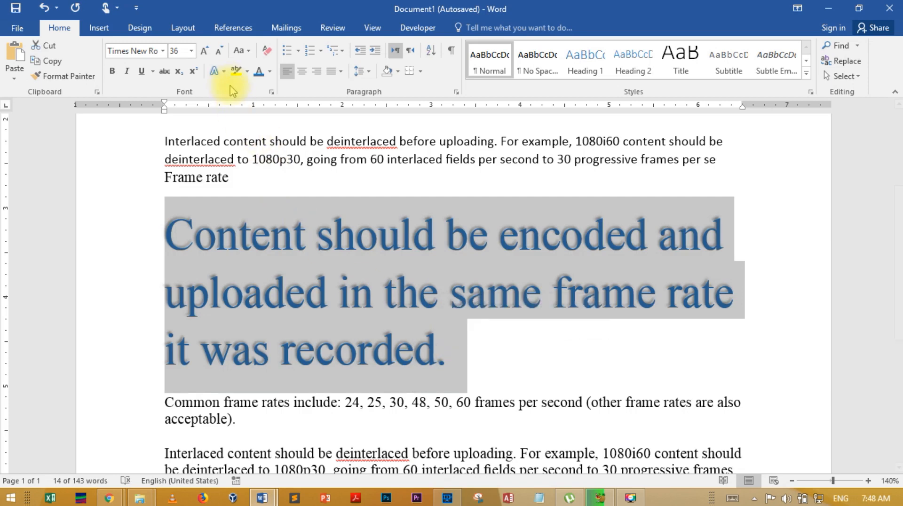
left_click(224, 71)
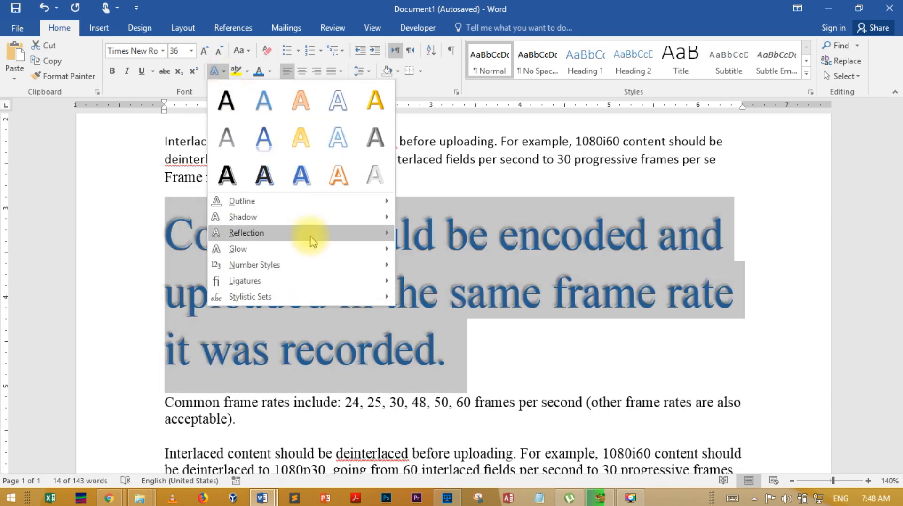
mouse_move(320, 219)
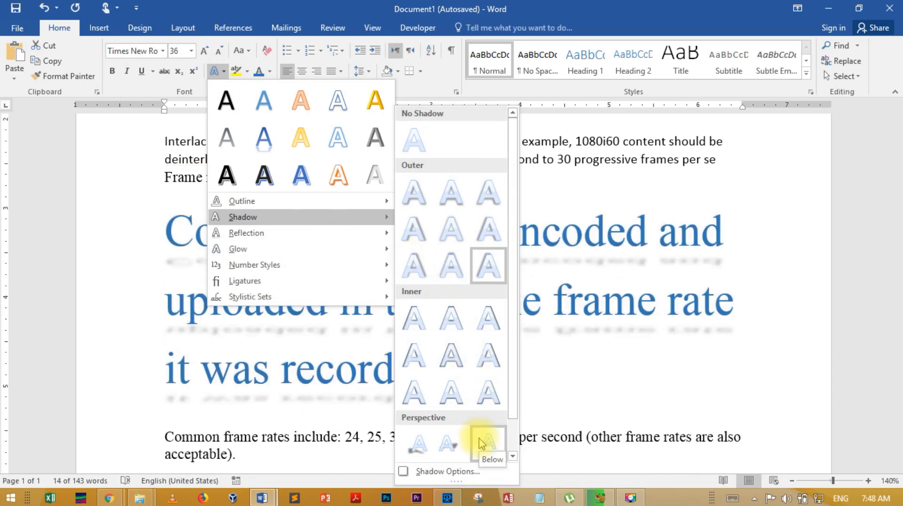
scroll(480, 443, "down", 1)
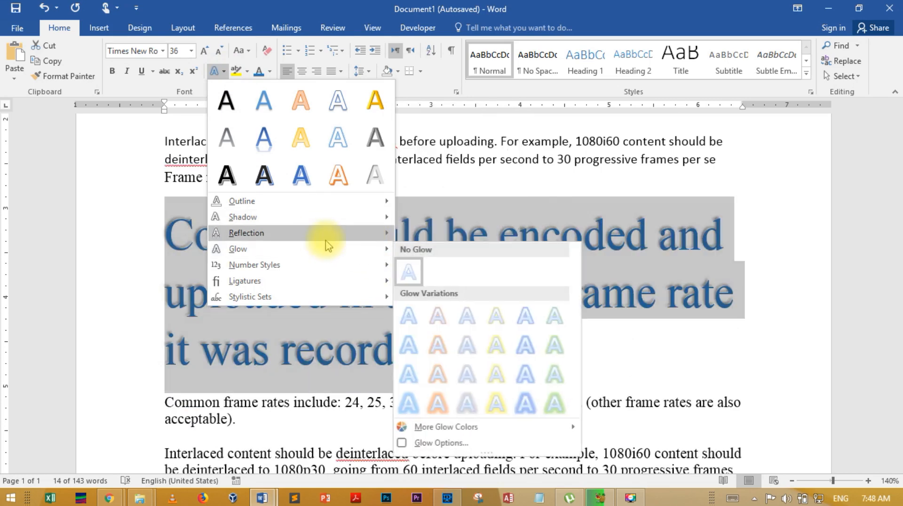
mouse_move(303, 233)
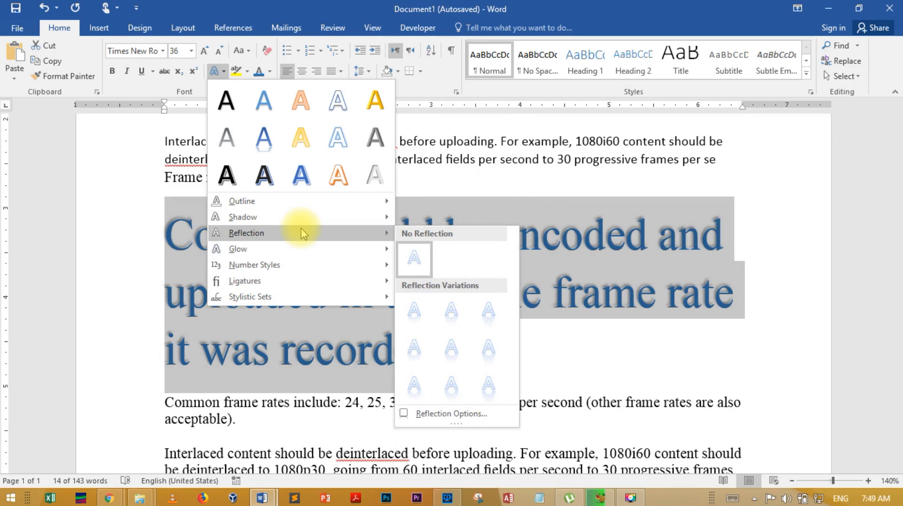
left_click(487, 352)
left_click(595, 395)
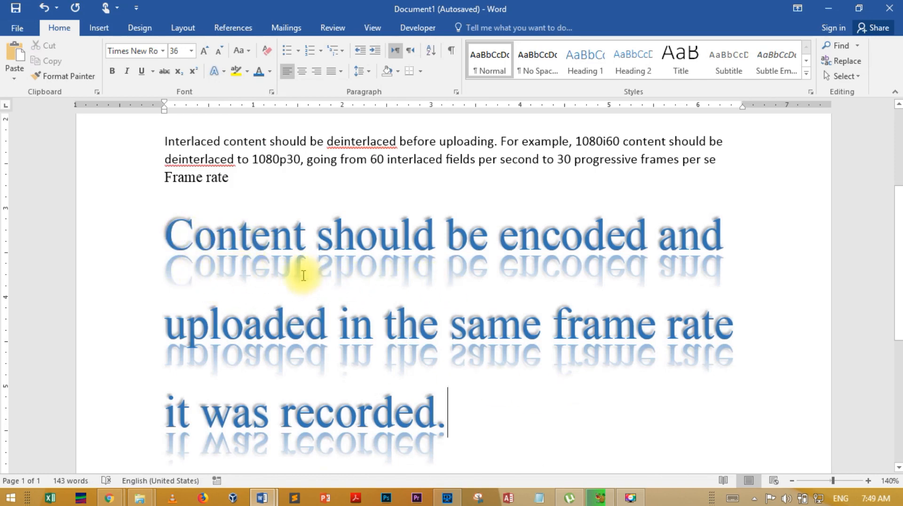
- Change the large sentence's reflection to the first variation in the first row
left_click_drag(444, 414, 191, 258)
left_click(223, 73)
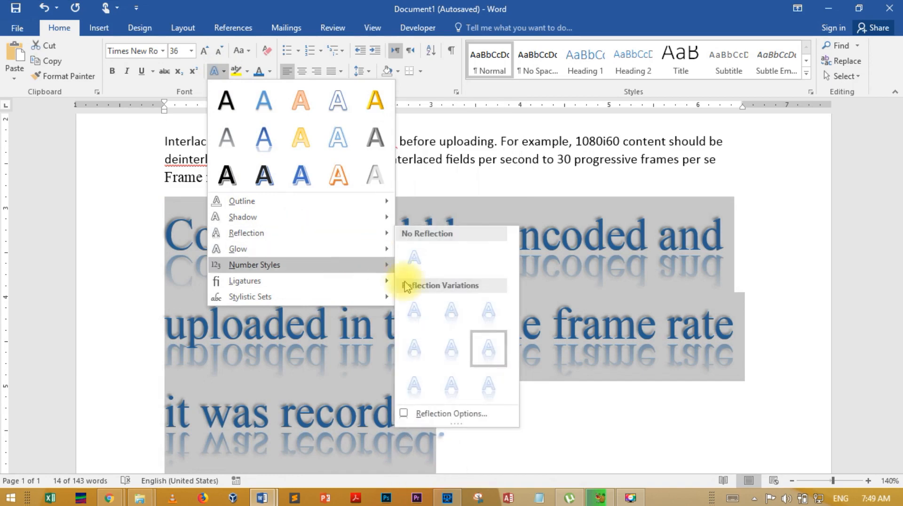
left_click(415, 319)
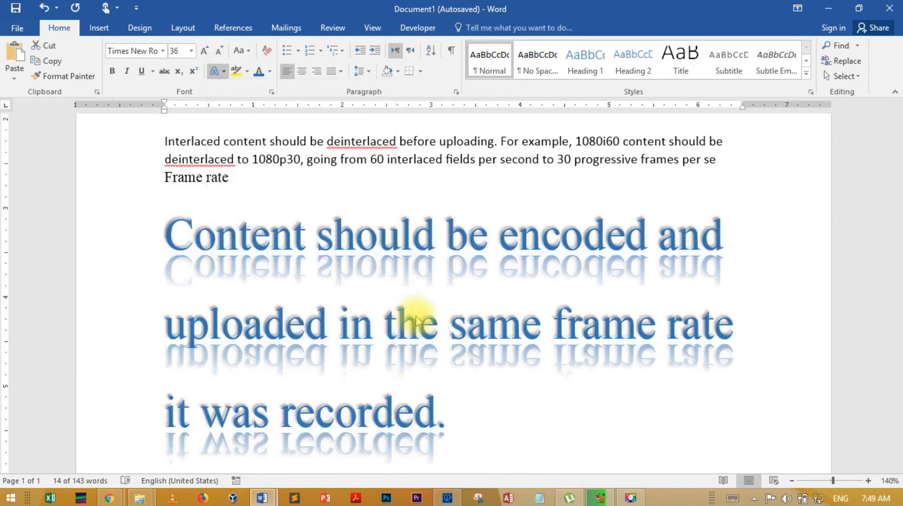
left_click(470, 359)
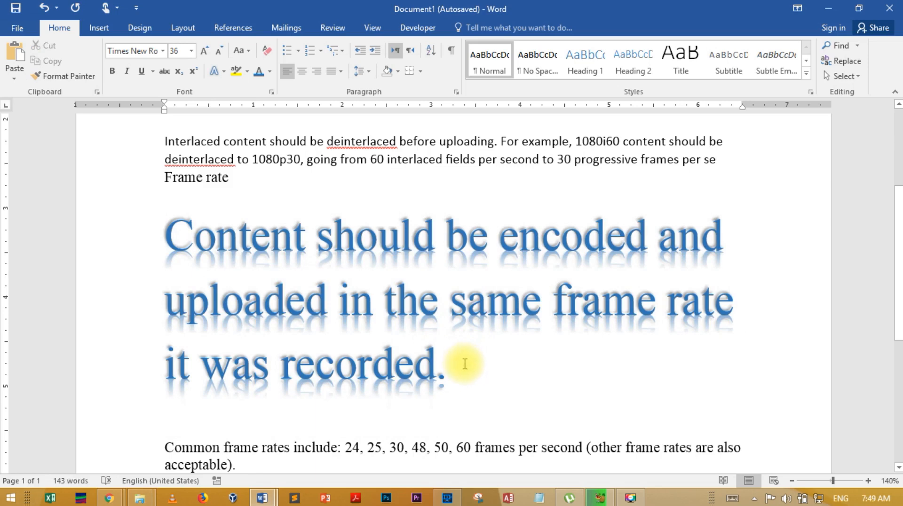
- Remove the reflection from the entire large blue sentence with the No Reflection option
left_click_drag(455, 363, 177, 238)
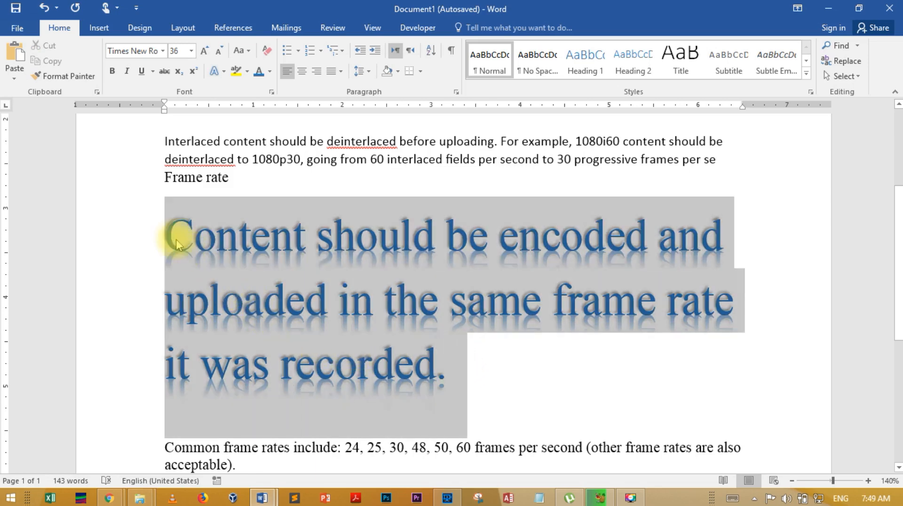
left_click(224, 72)
mouse_move(305, 251)
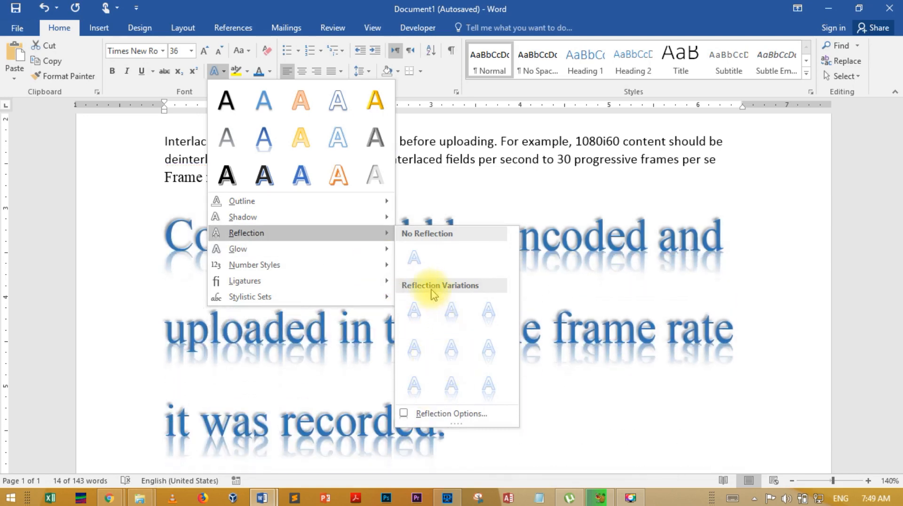
left_click(415, 257)
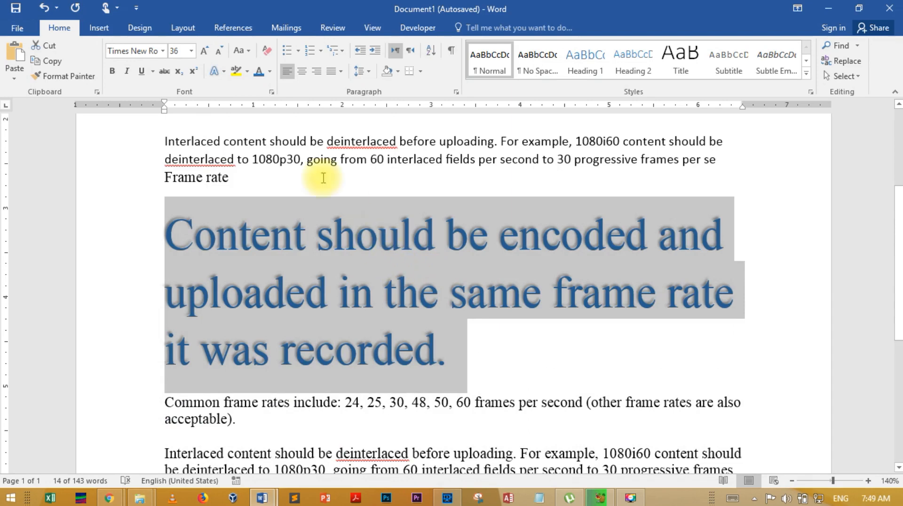
- Apply the gold glow variation in the strongest row to the large blue sentence
left_click(224, 71)
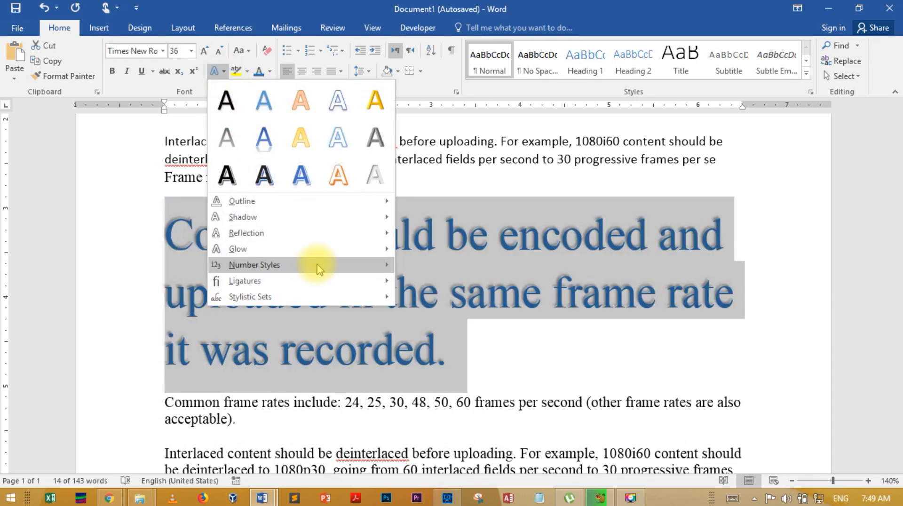
mouse_move(332, 250)
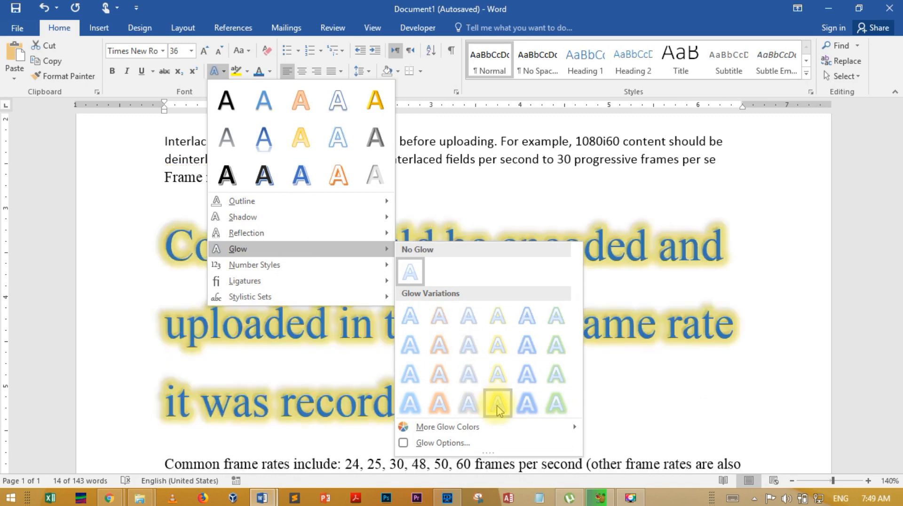
left_click(497, 405)
left_click(520, 373)
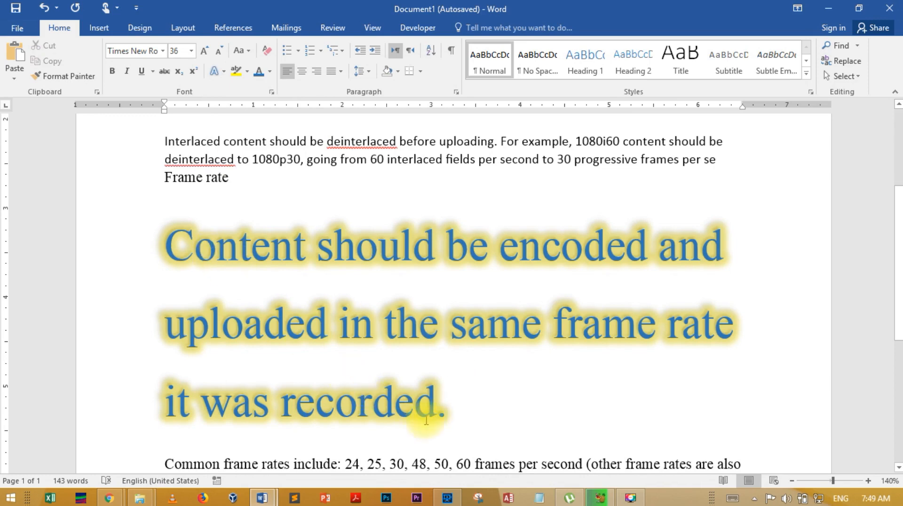
- Select the glowing sentence and change its glow to a blue theme colour from the additional glow colours
left_click_drag(447, 412, 167, 257)
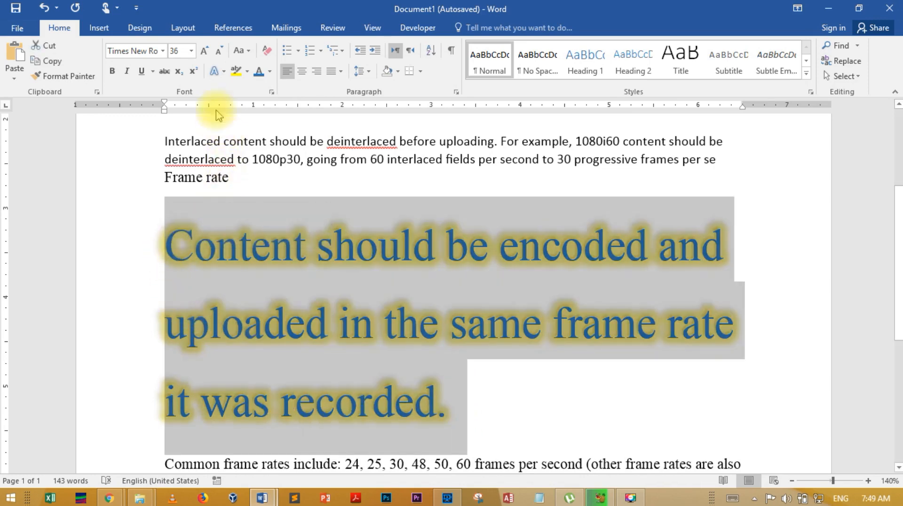
left_click(223, 73)
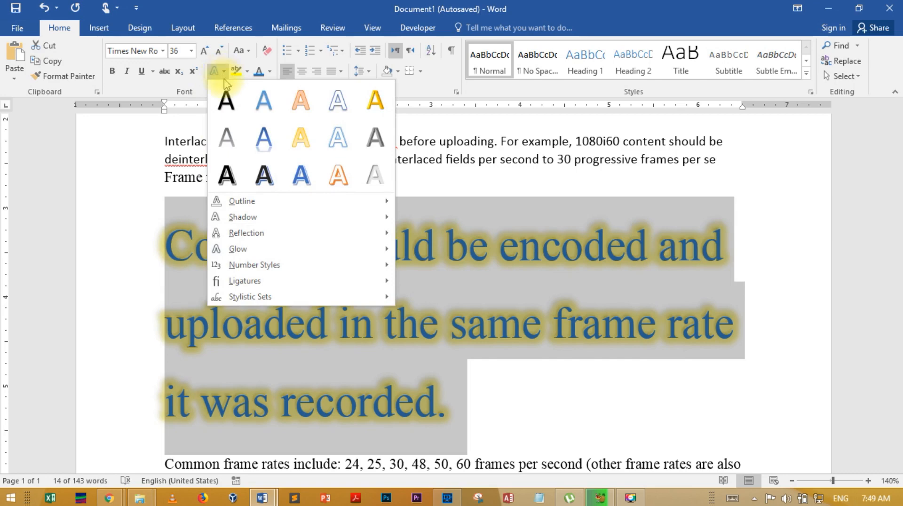
mouse_move(324, 249)
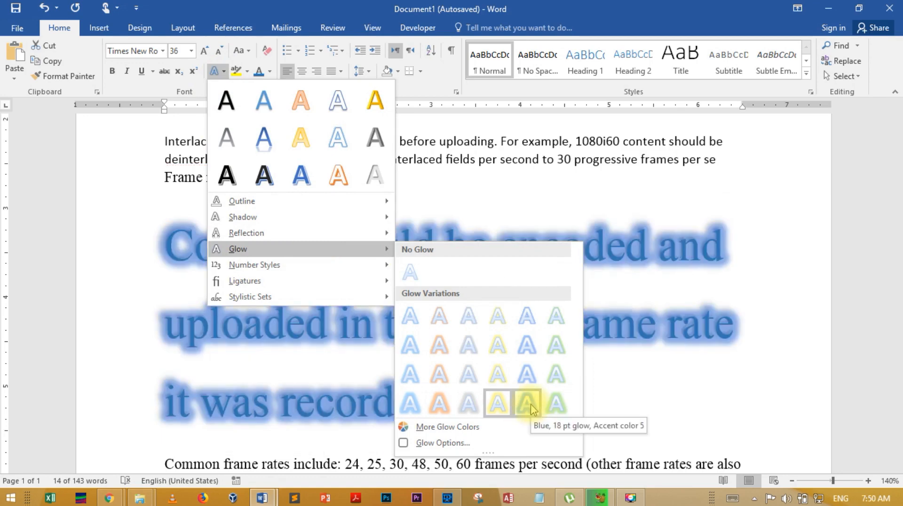
mouse_move(518, 429)
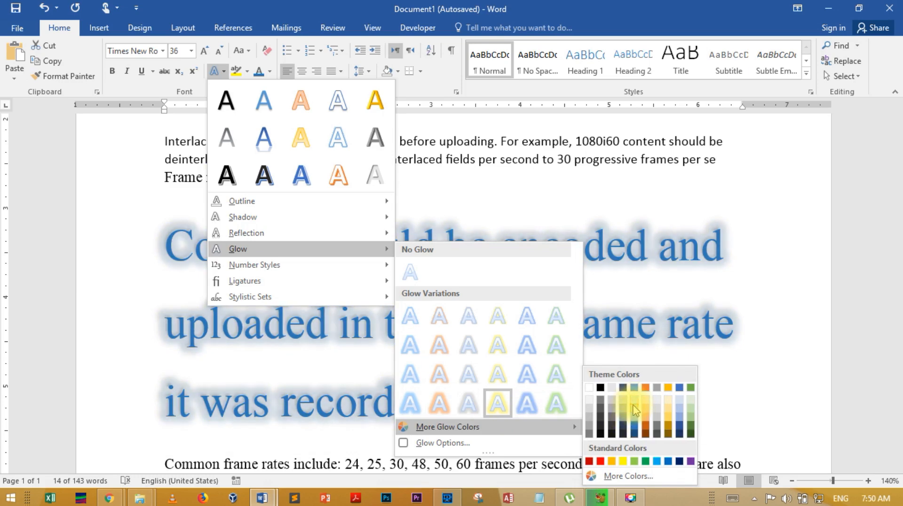
left_click(636, 409)
left_click(541, 397)
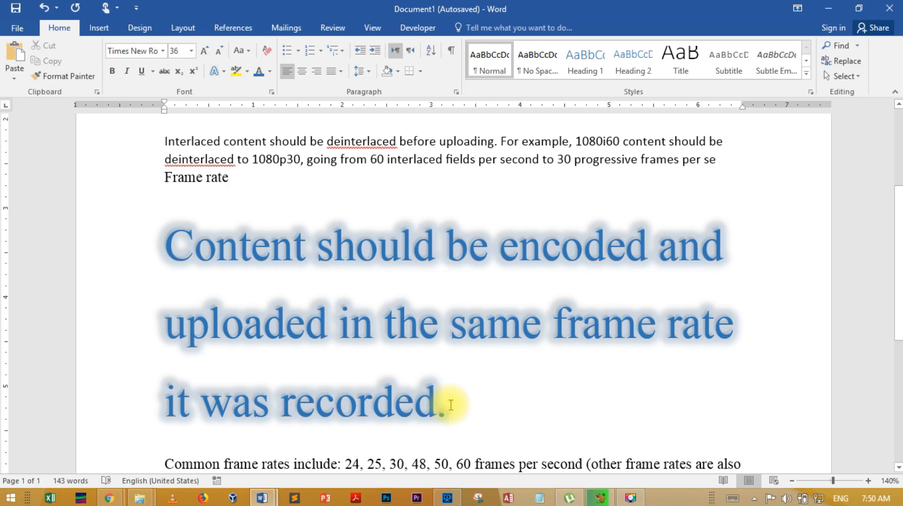
left_click_drag(448, 402, 196, 250)
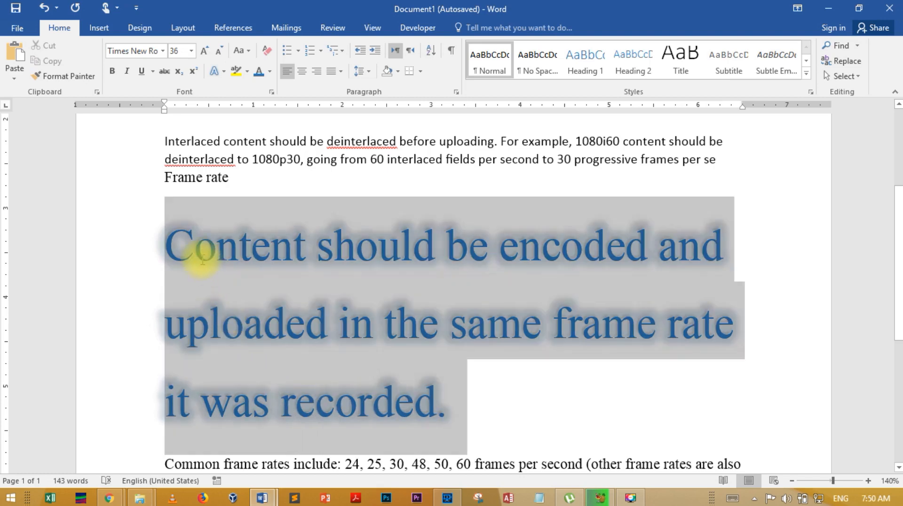
left_click(223, 72)
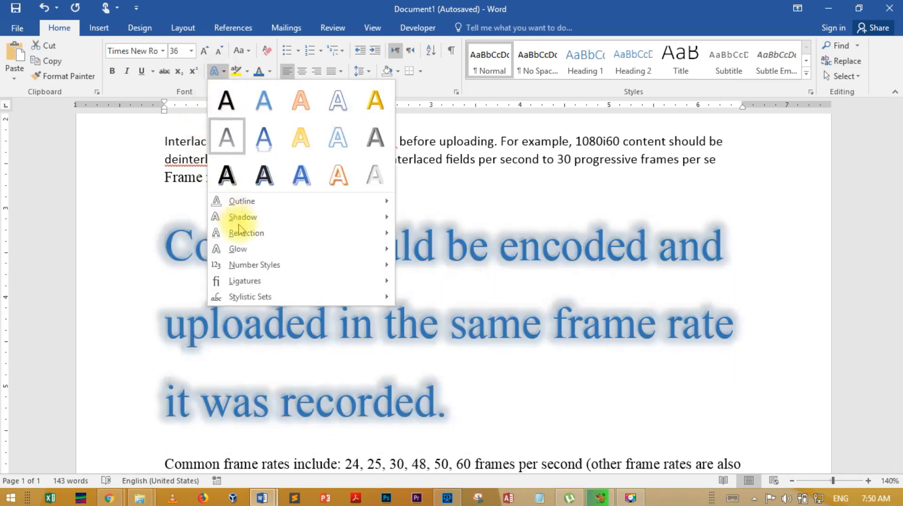
mouse_move(274, 258)
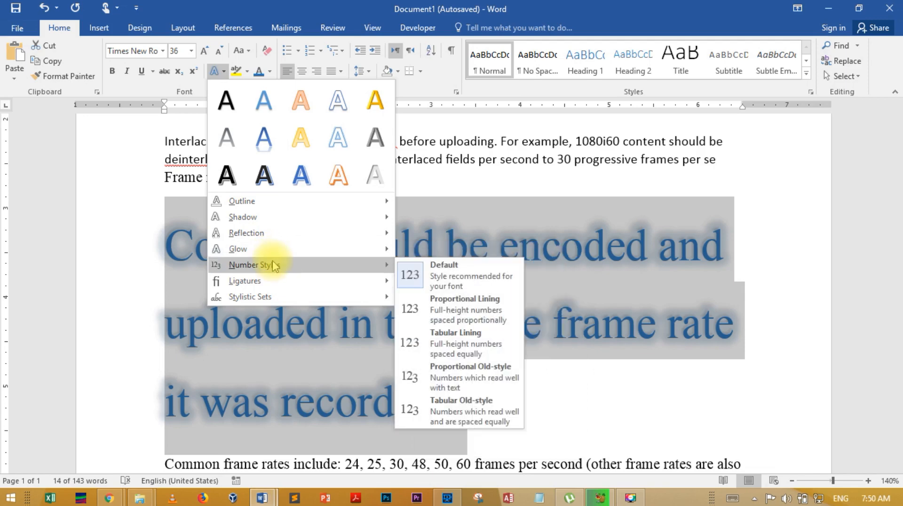
left_click(588, 398)
- Apply the Proportional Old-style number style to the numbers 24, 25, 30, 48, 50, 60 in the common frame rates line
scroll(564, 383, "down", 3)
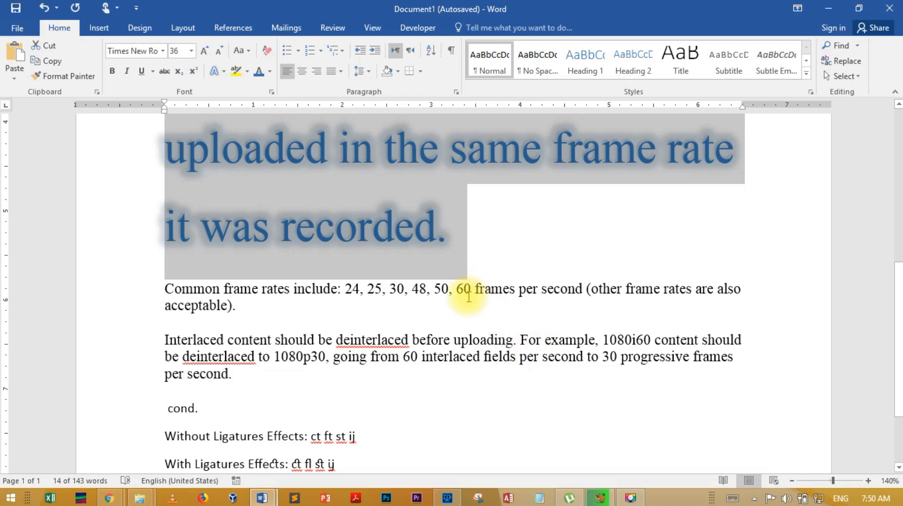
left_click_drag(470, 289, 347, 283)
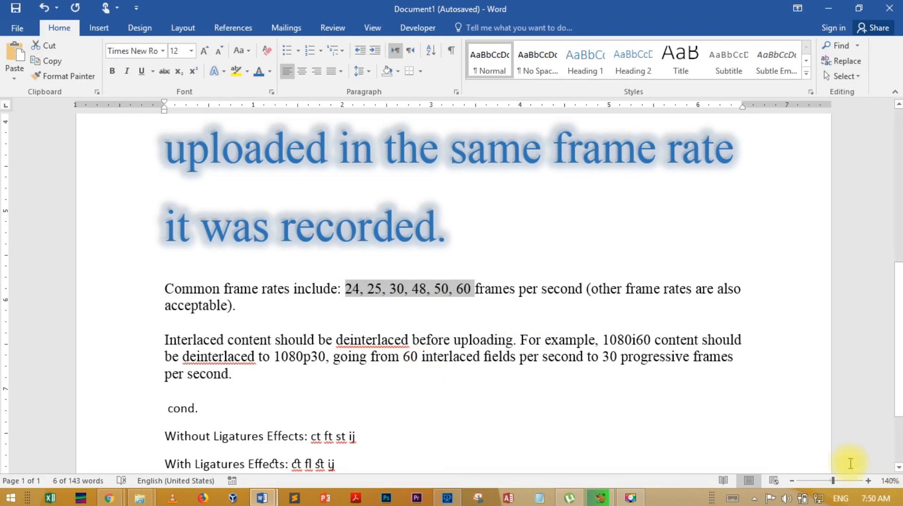
left_click(868, 481)
left_click(868, 480)
left_click(868, 481)
left_click(868, 481)
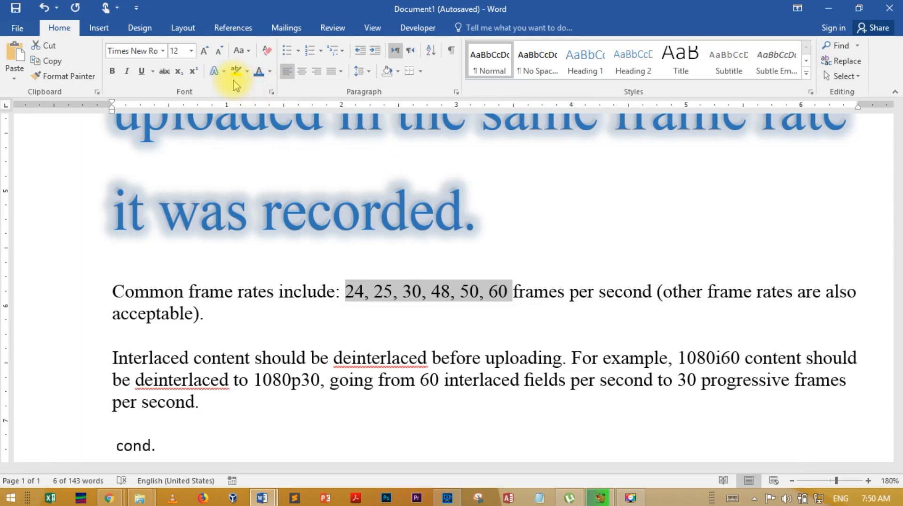
left_click(223, 72)
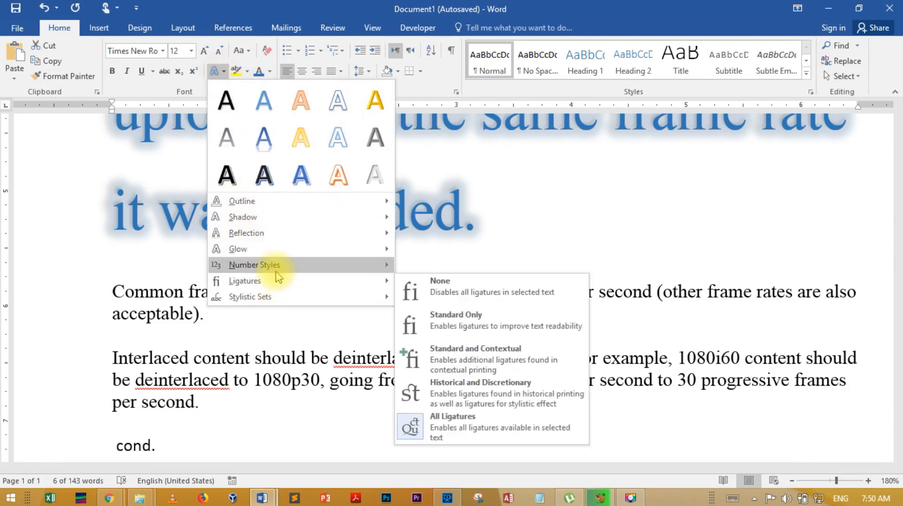
mouse_move(272, 264)
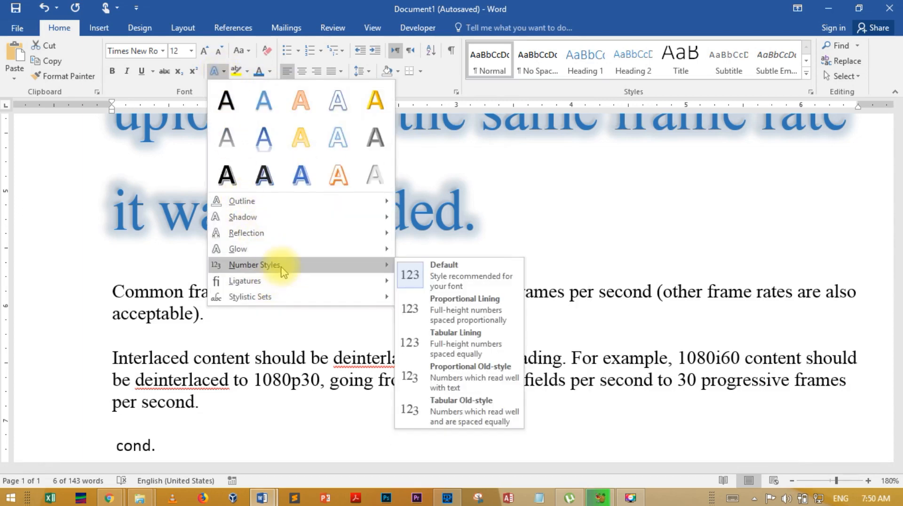
left_click(460, 389)
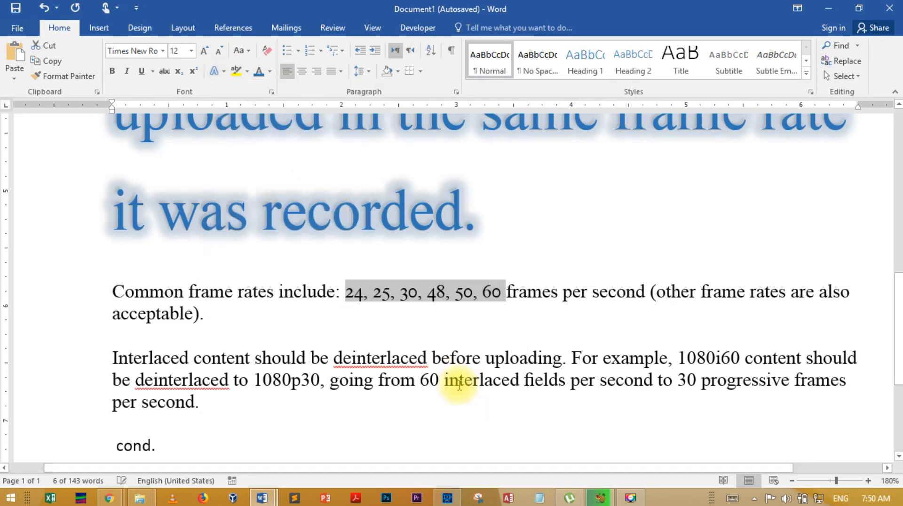
left_click(379, 318)
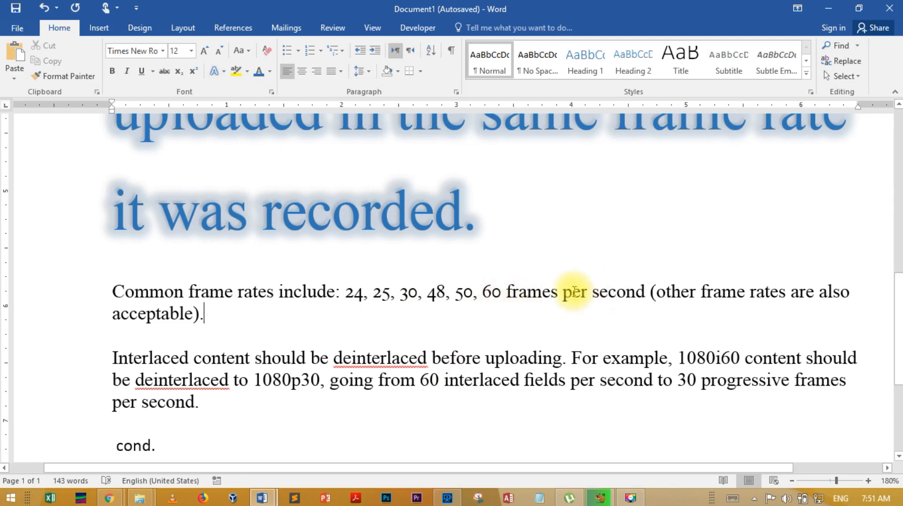
- Apply the Tabular Old-style number style to the numbers 24, 25, 30, 48, 50, 60 in the common frame rates line
left_click_drag(502, 293, 349, 294)
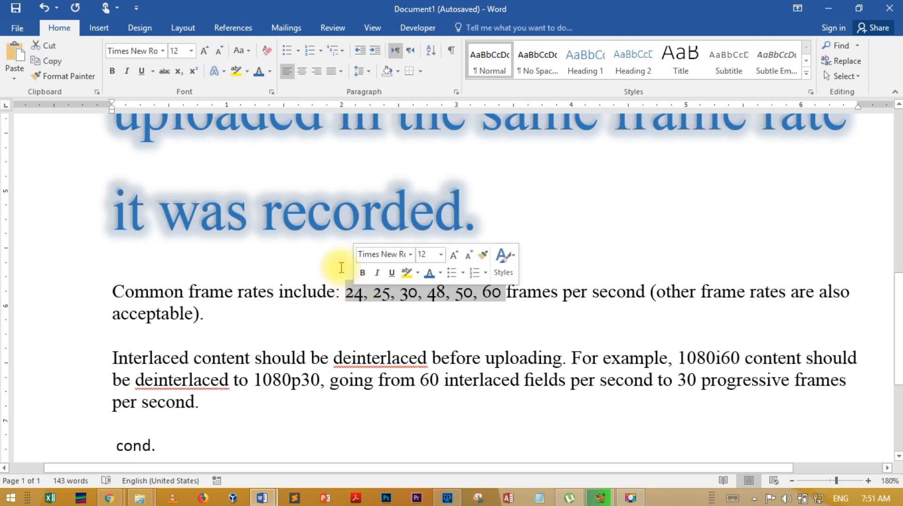
left_click(217, 72)
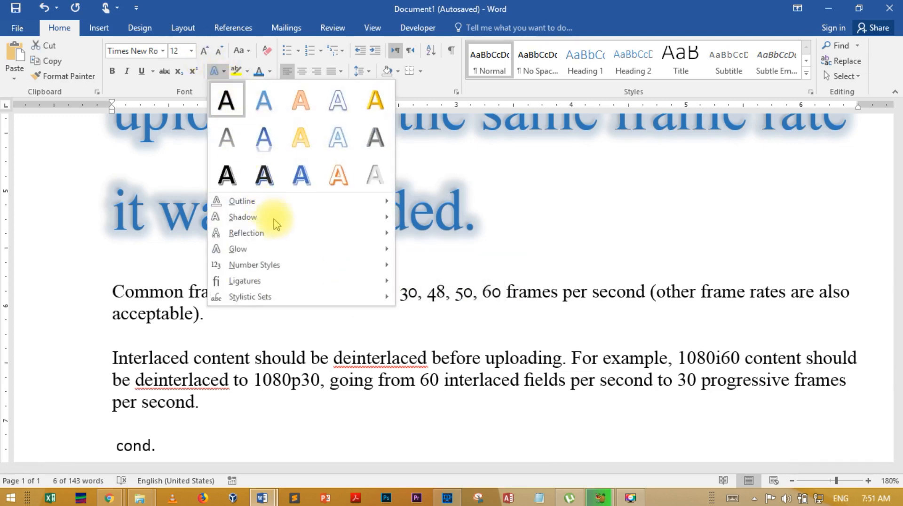
mouse_move(382, 266)
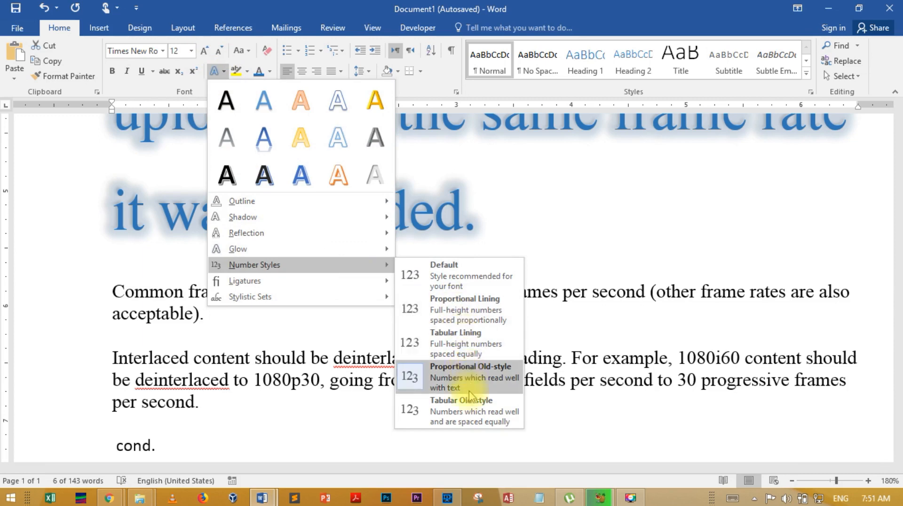
left_click(471, 411)
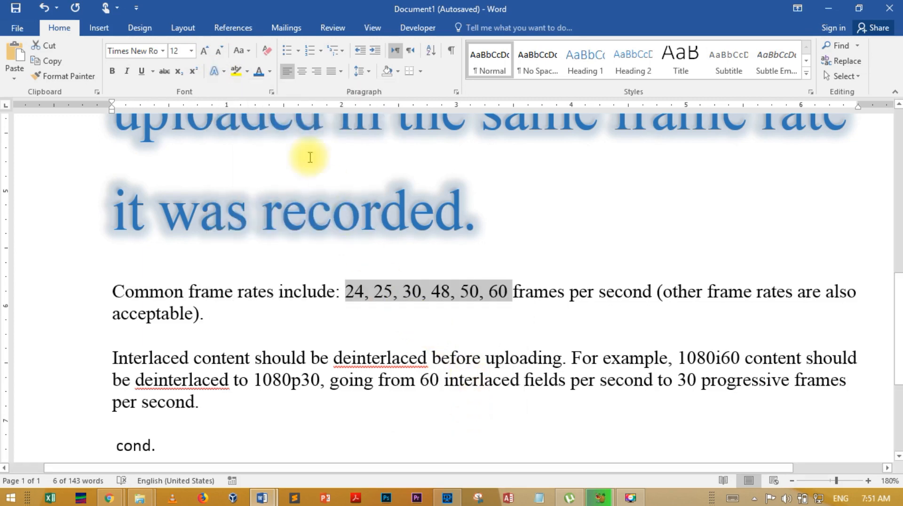
- Set the number style of the selected frame rate numbers to Default
left_click(224, 72)
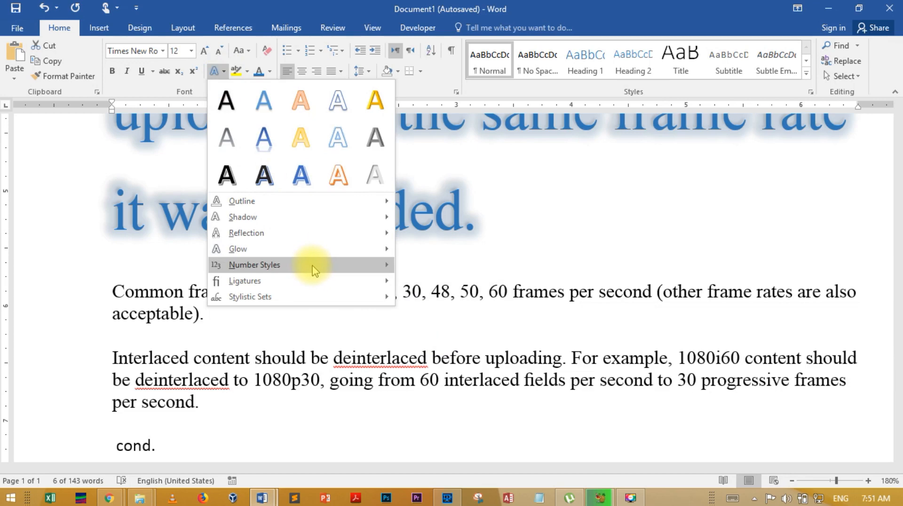
mouse_move(350, 272)
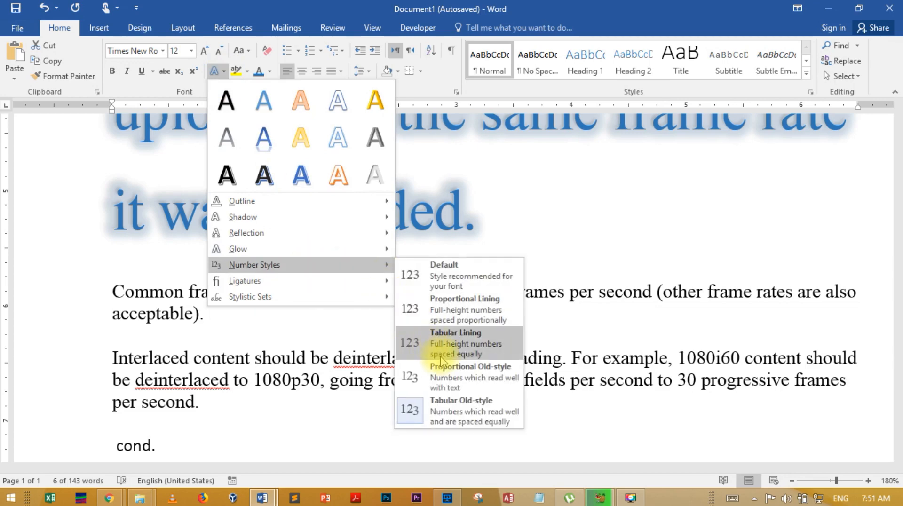
left_click(459, 278)
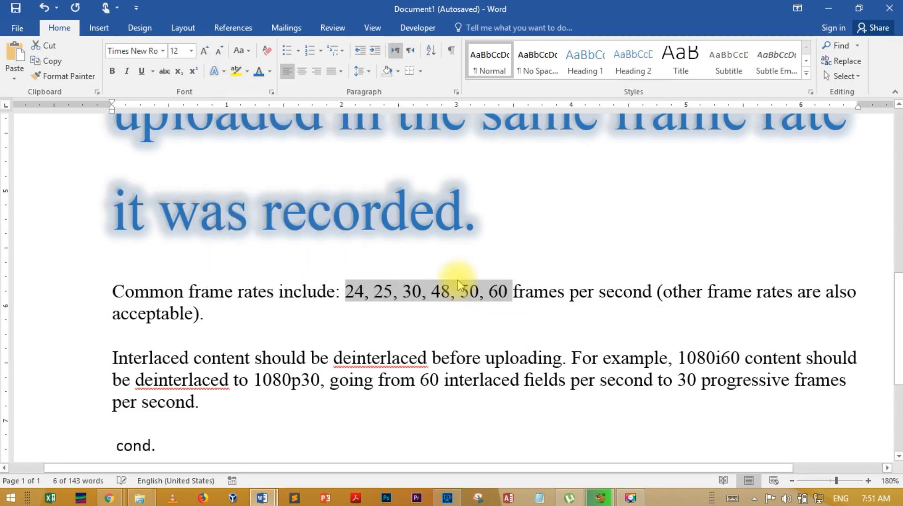
- Review the available ligature options for the selected frame rate numbers without applying one
left_click(219, 75)
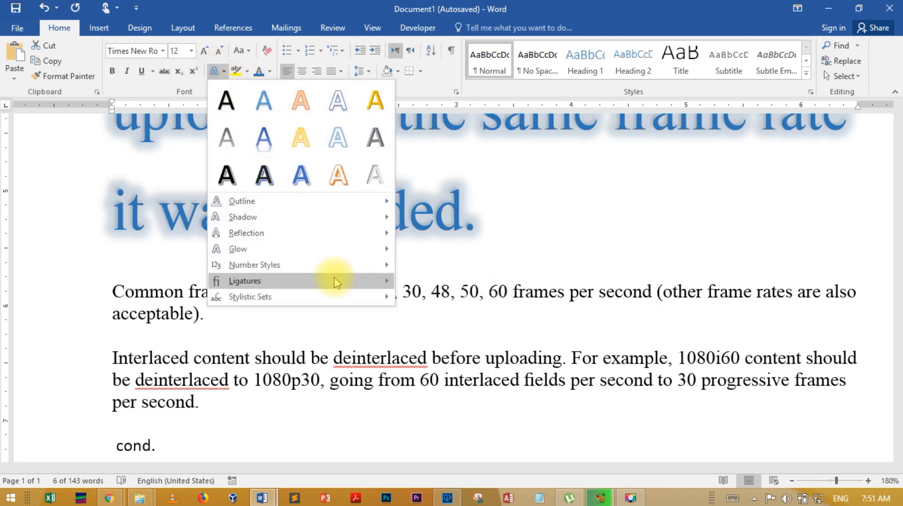
mouse_move(336, 283)
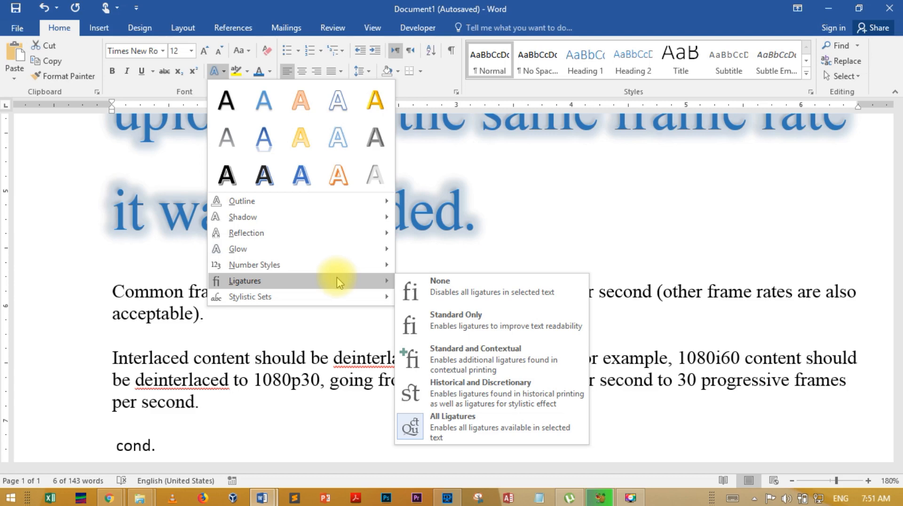
left_click(323, 324)
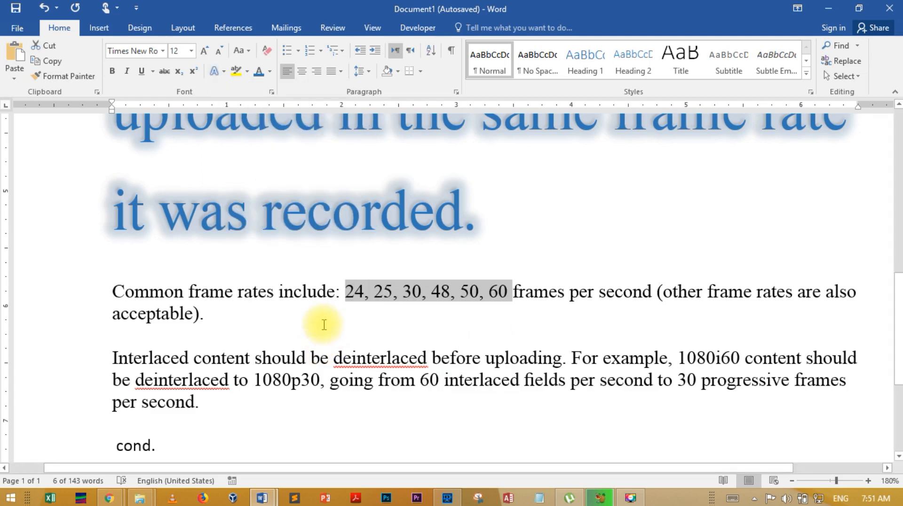
- Apply the Historical and Discretionary ligatures to the whole "Without Ligatures Effects: ct ft st ij" line
scroll(324, 327, "down", 4)
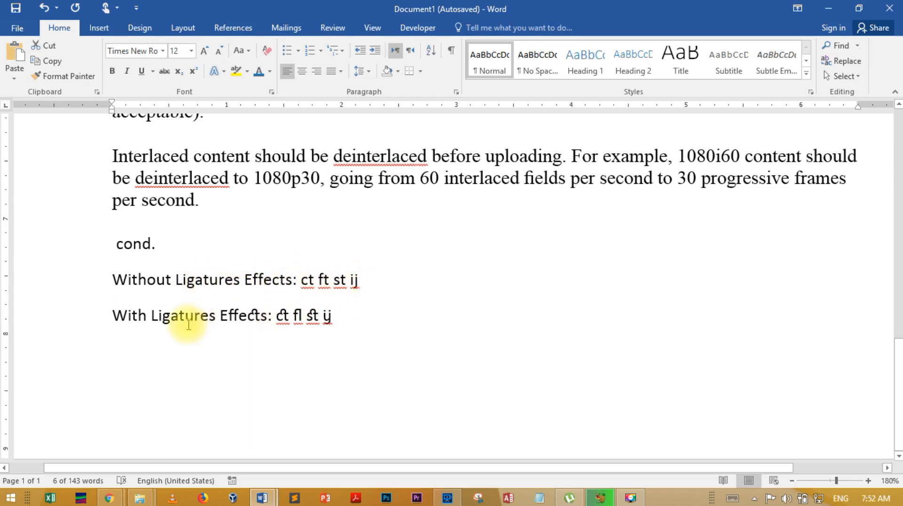
left_click_drag(371, 289, 120, 281)
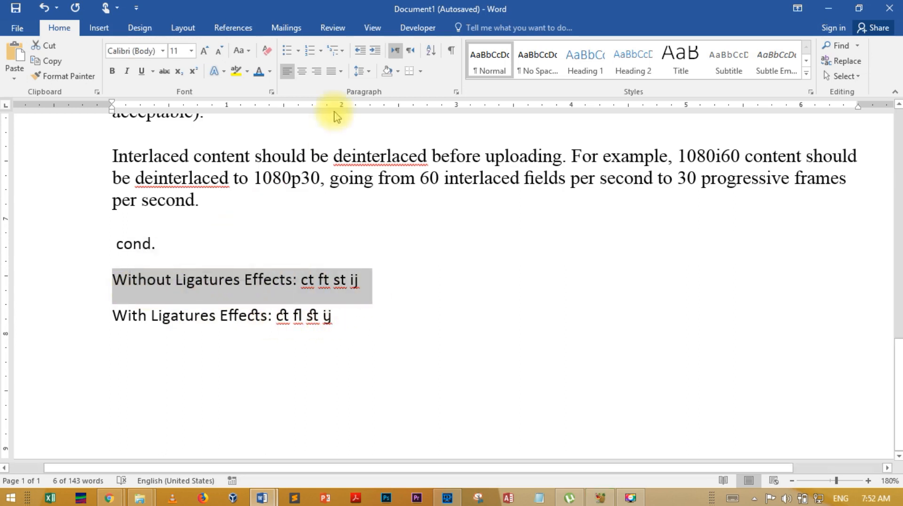
left_click(217, 72)
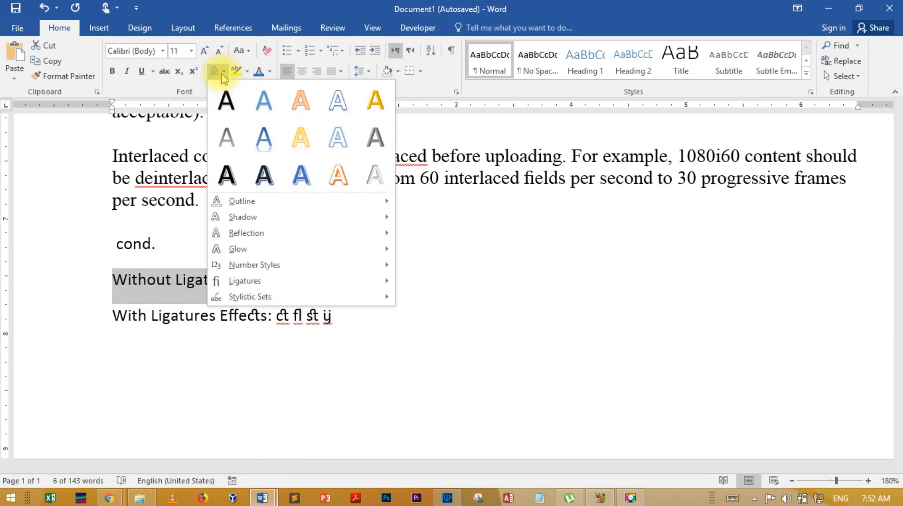
mouse_move(313, 281)
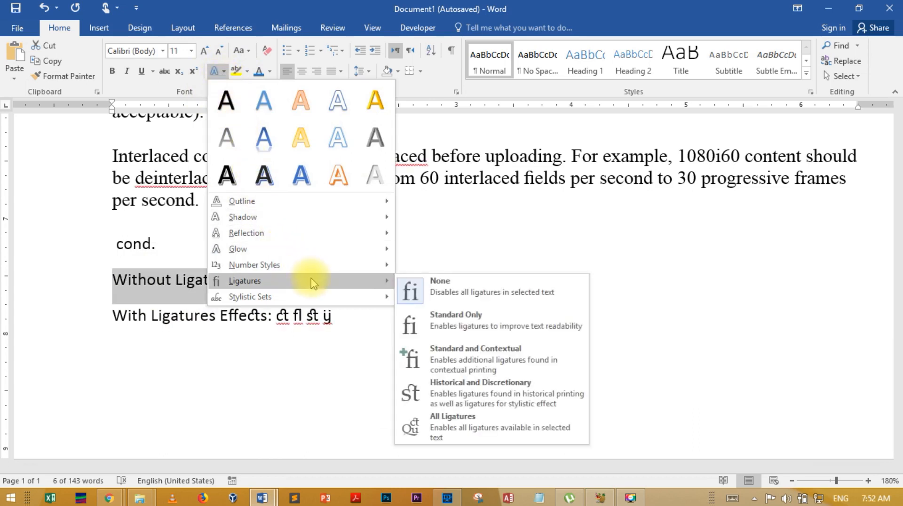
left_click(440, 387)
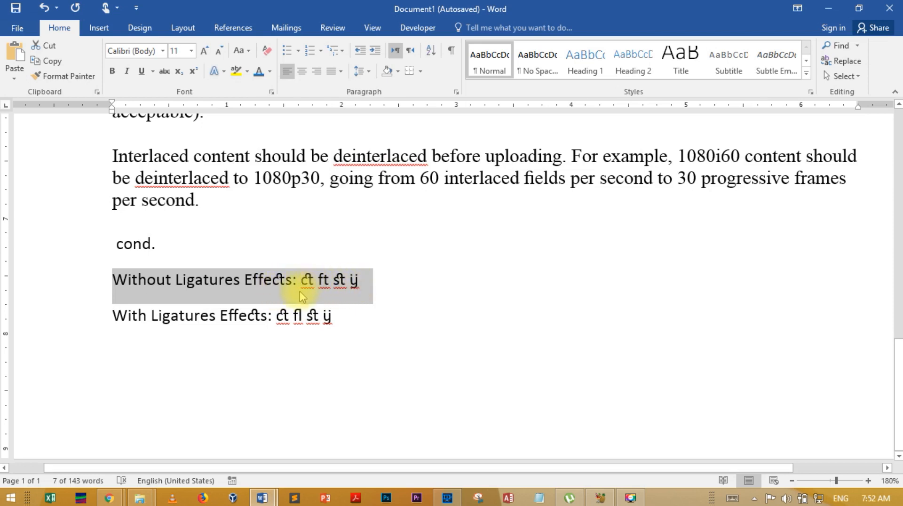
- Review the stylistic sets offered for the "Without Ligatures Effects" line without applying one
left_click(224, 73)
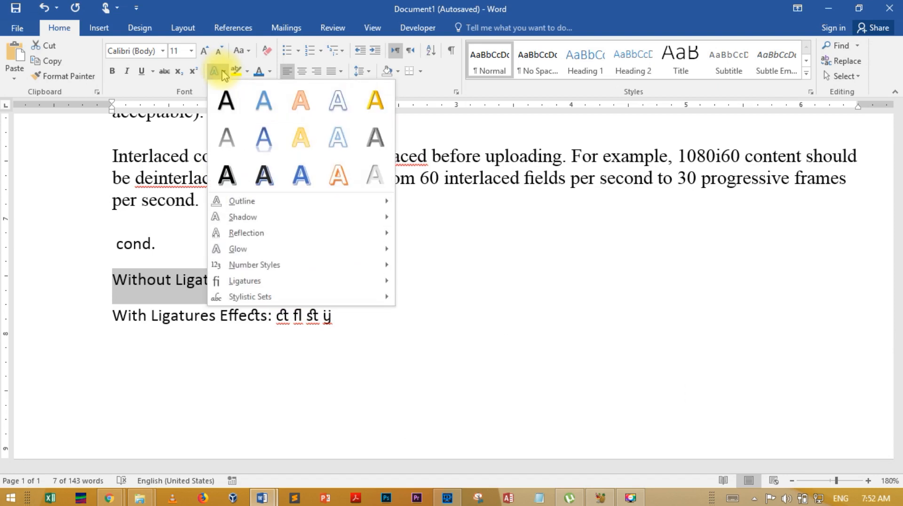
mouse_move(342, 297)
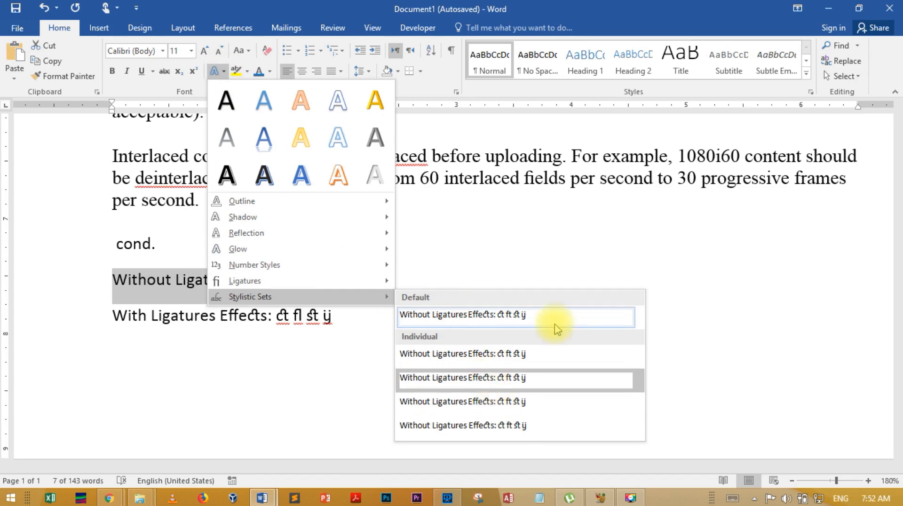
key("Escape")
scroll(580, 254, "up", 3)
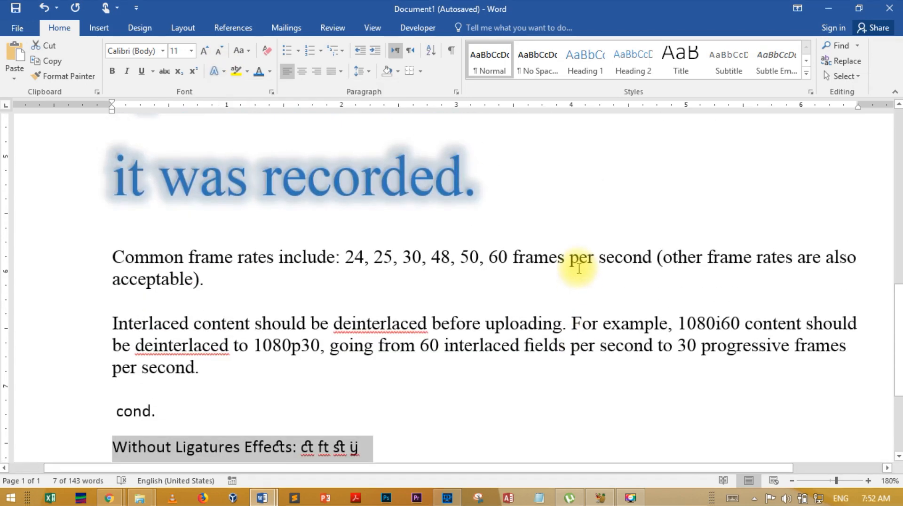